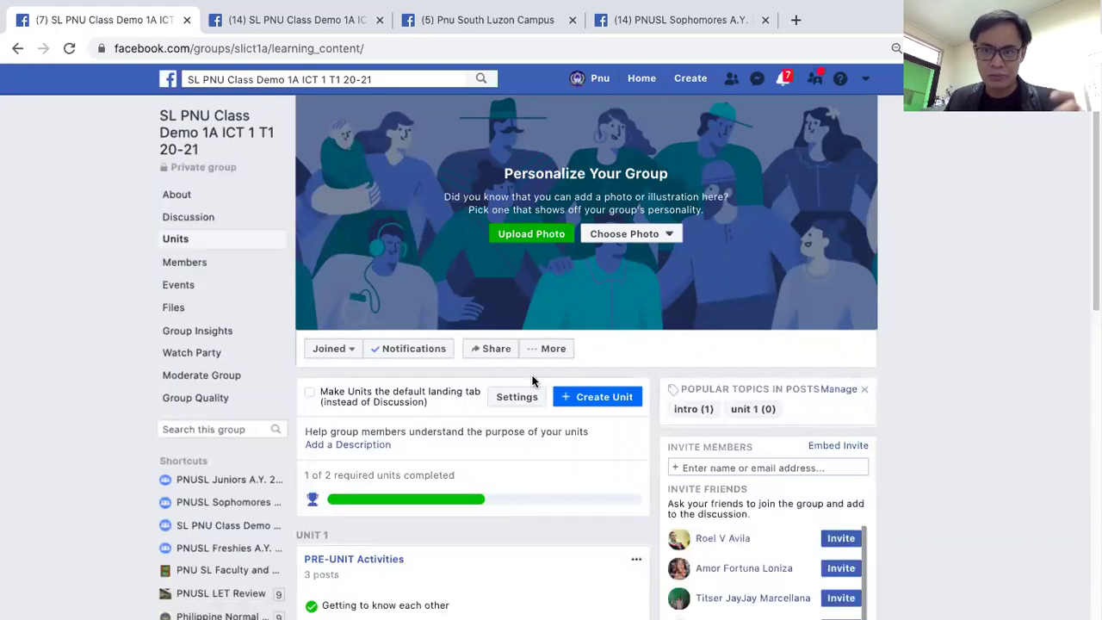
- Examine the group's Units page, including the posts under PRE-UNIT Activities and Managing your hardware and software
scroll(463, 594, down, 1)
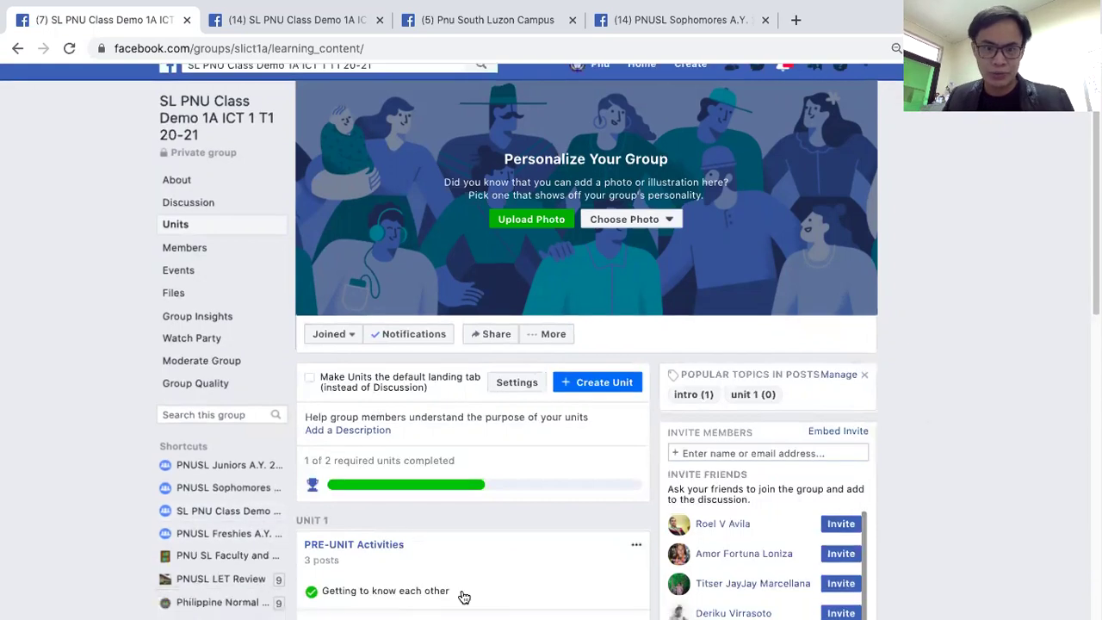
scroll(456, 568, down, 3)
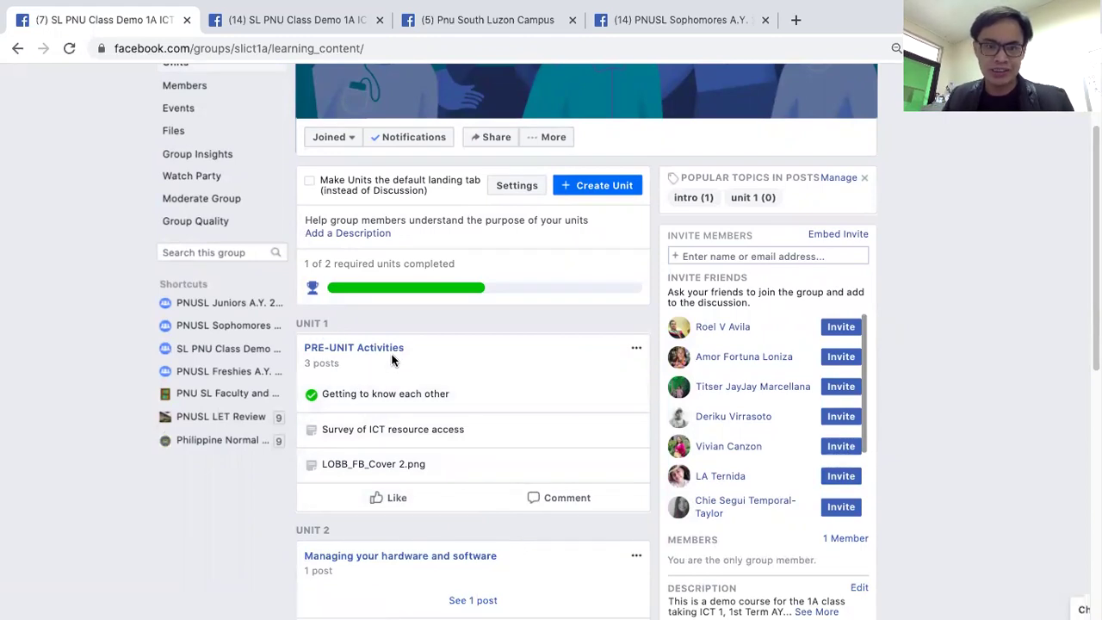
scroll(195, 139, up, 1)
scroll(399, 400, up, 1)
scroll(399, 448, down, 2)
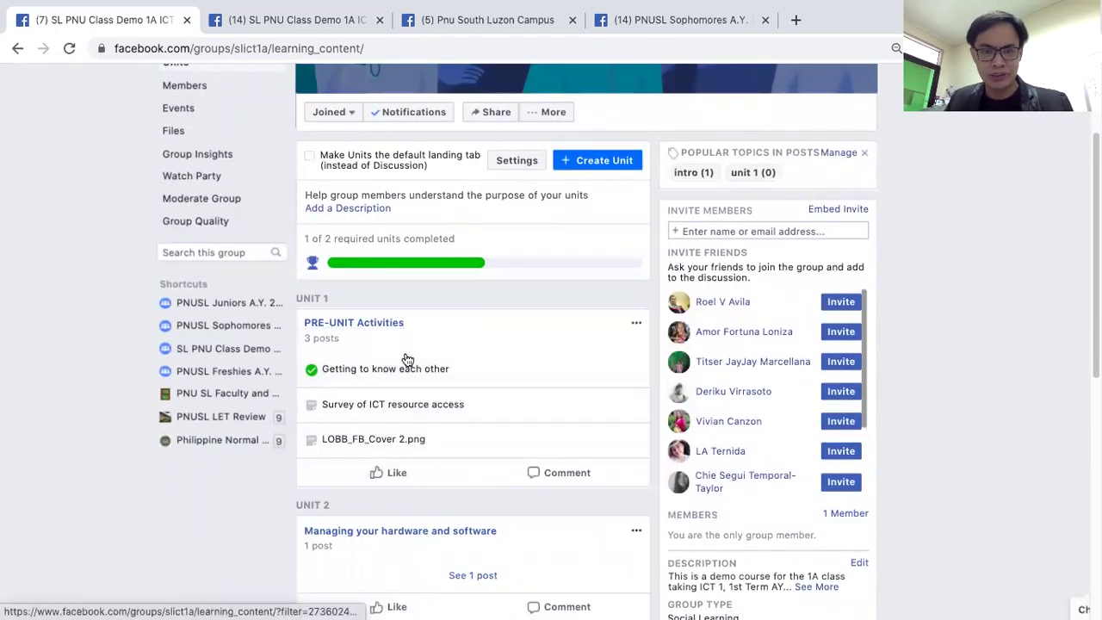
scroll(384, 413, down, 2)
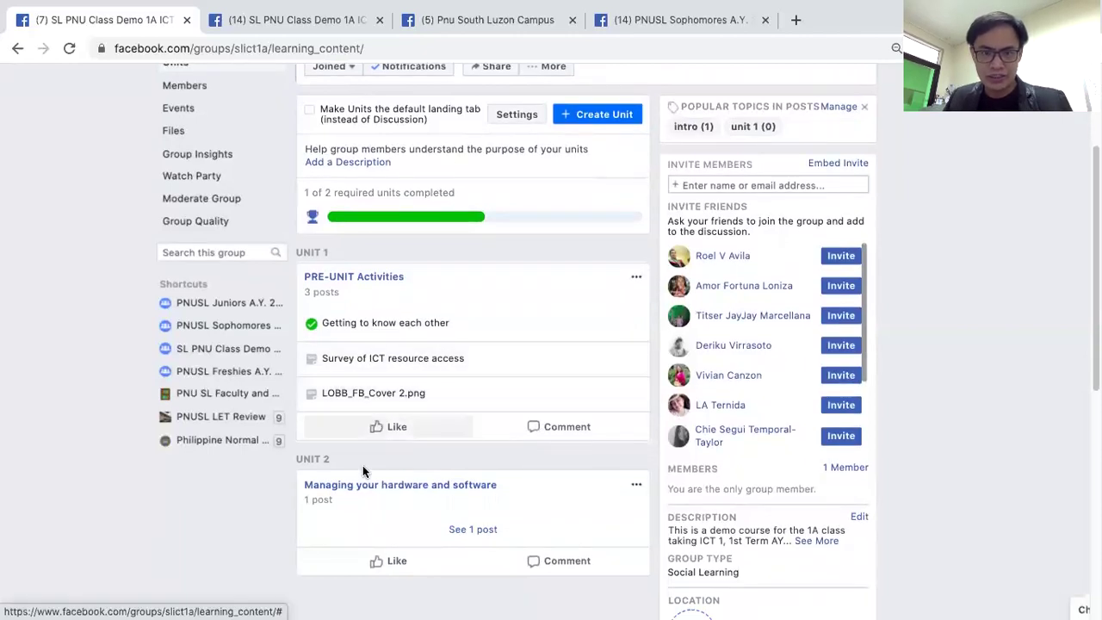
scroll(370, 444, down, 3)
scroll(353, 405, up, 1)
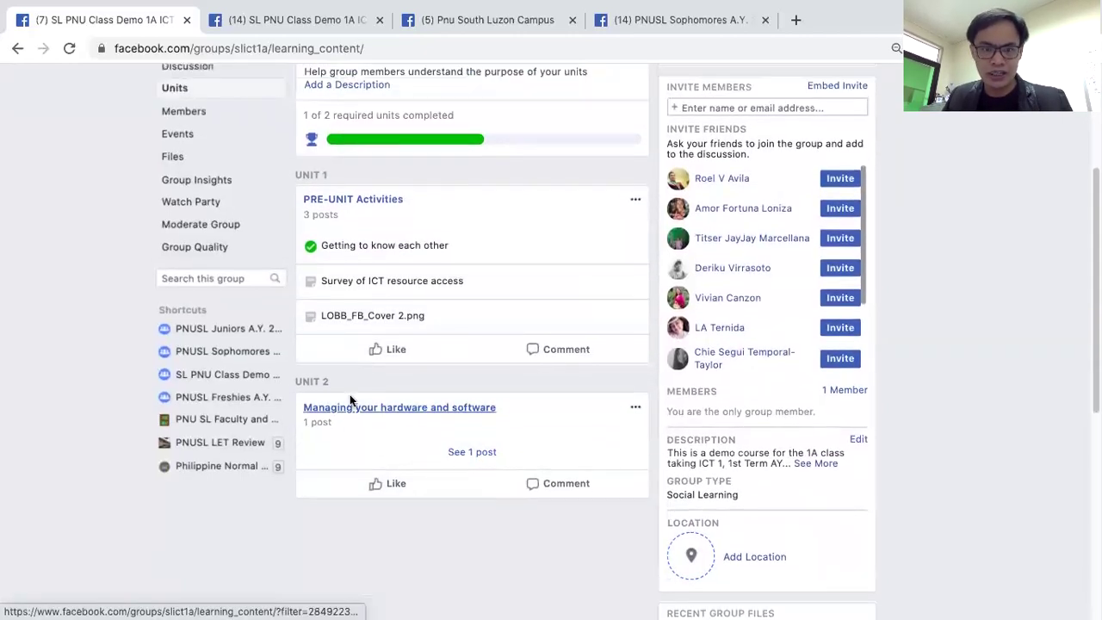
key(ctrl+plus)
scroll(485, 347, up, 2)
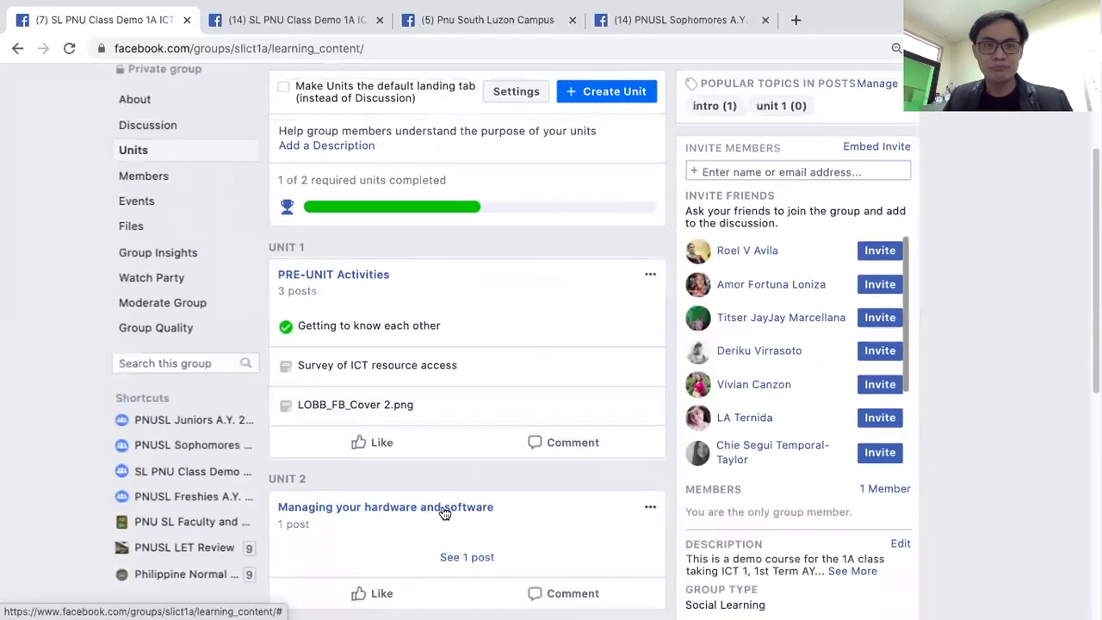
scroll(509, 371, down, 3)
scroll(456, 274, down, 1)
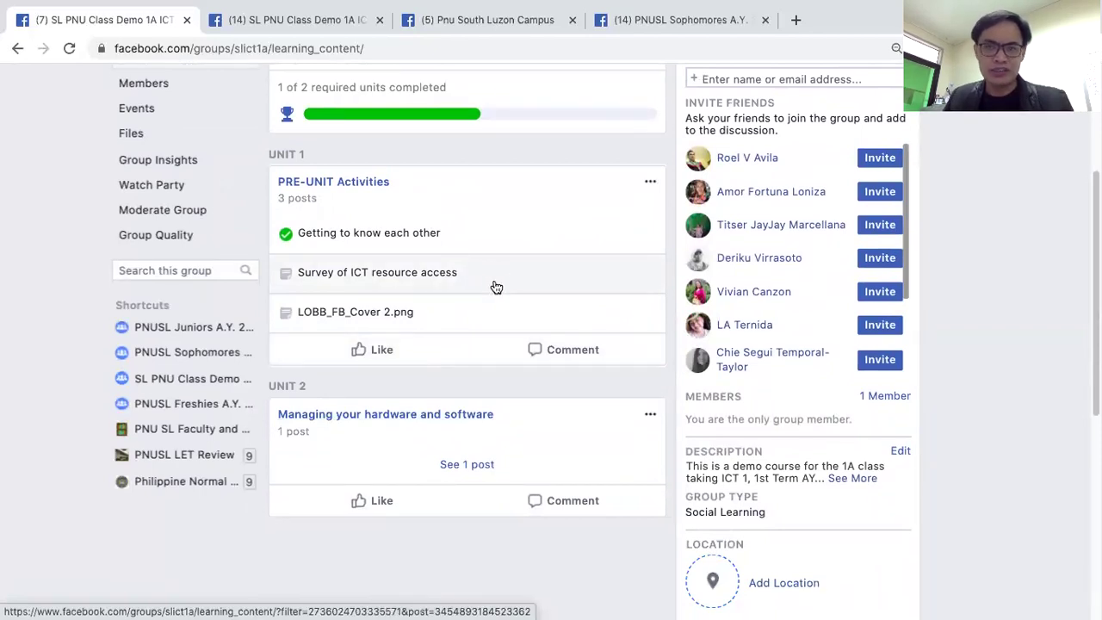
scroll(264, 278, up, 3)
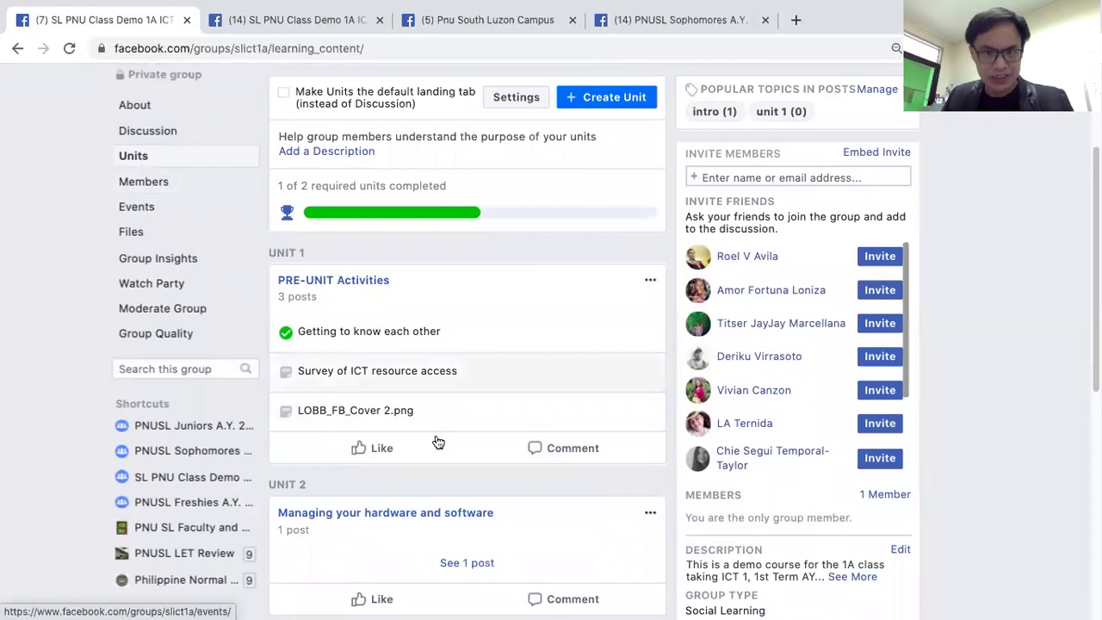
scroll(455, 490, down, 2)
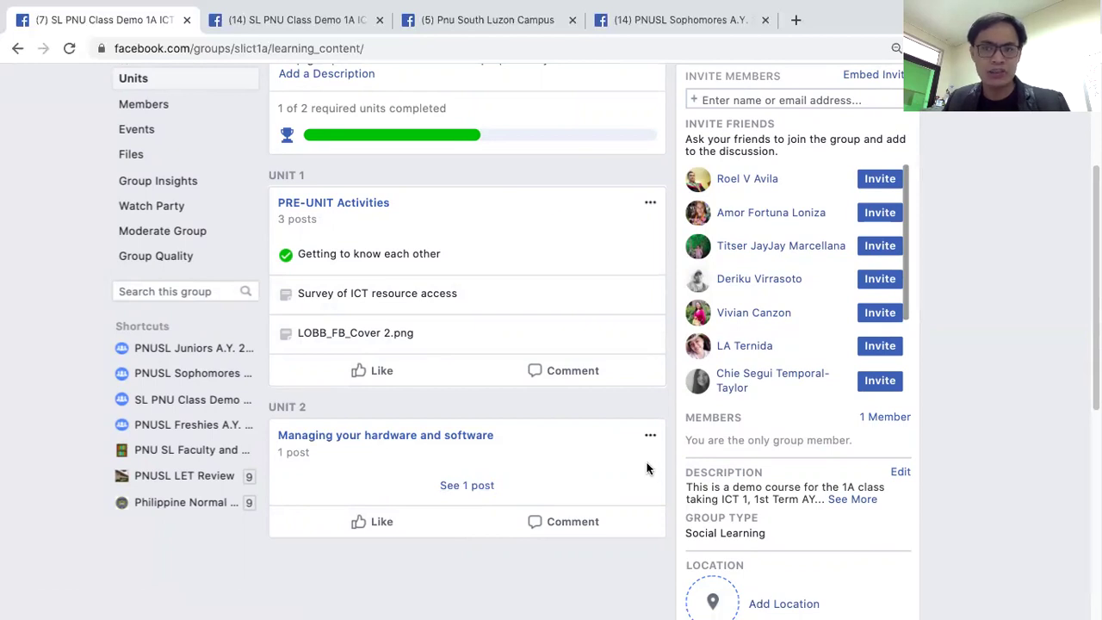
scroll(571, 401, up, 3)
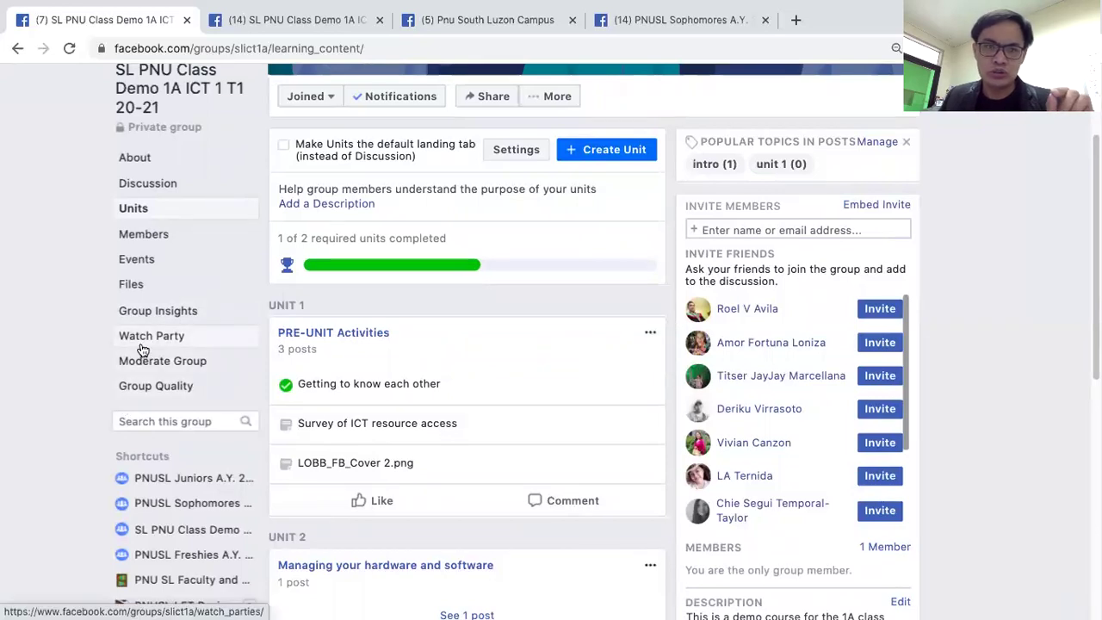
- Open the group's Discussion page and review the unit posts in its activity feed
click(142, 183)
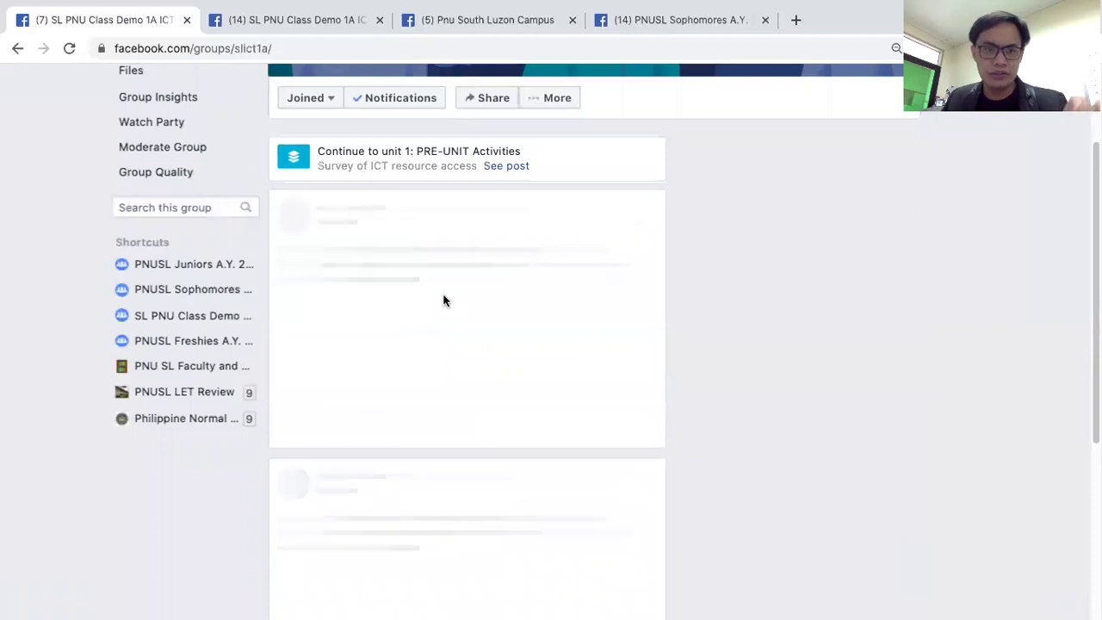
scroll(494, 392, up, 5)
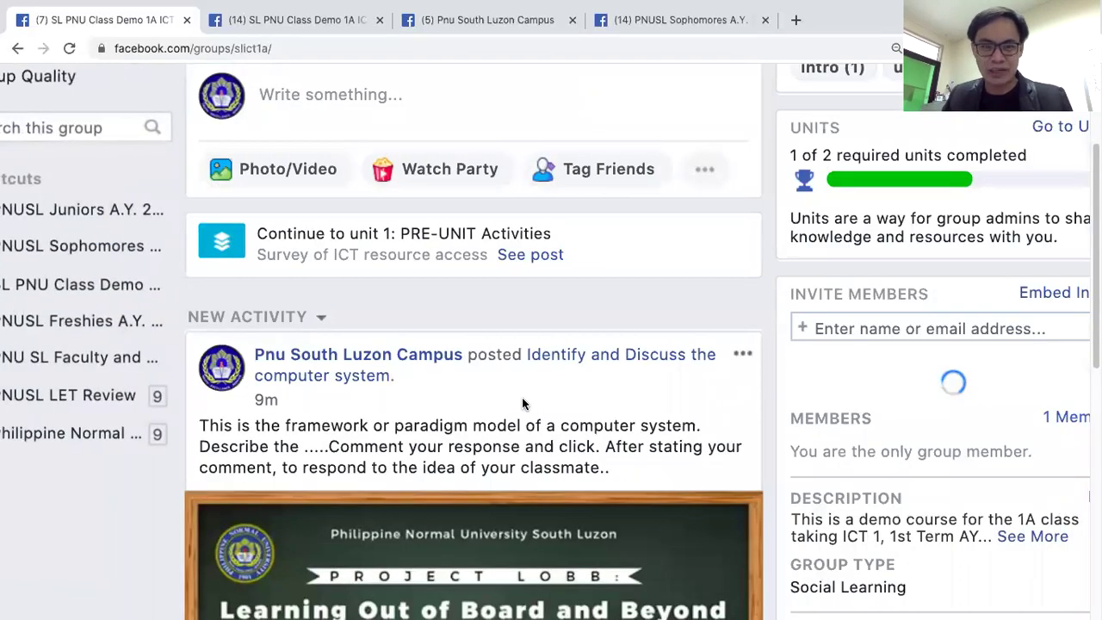
scroll(522, 397, down, 3)
scroll(471, 339, up, 1)
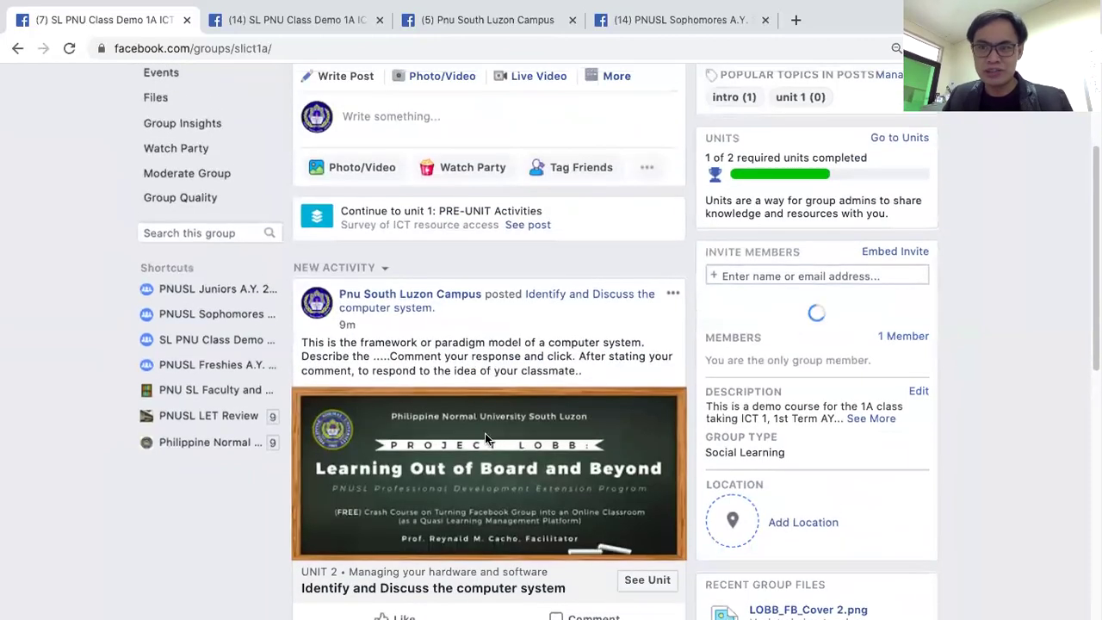
scroll(541, 404, down, 3)
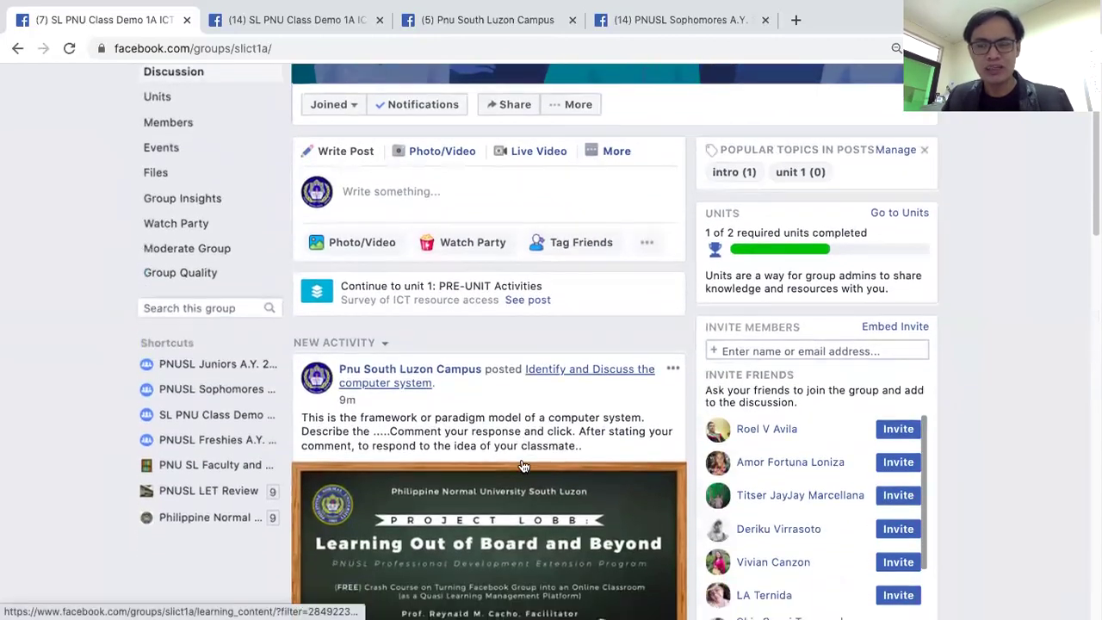
scroll(534, 433, down, 5)
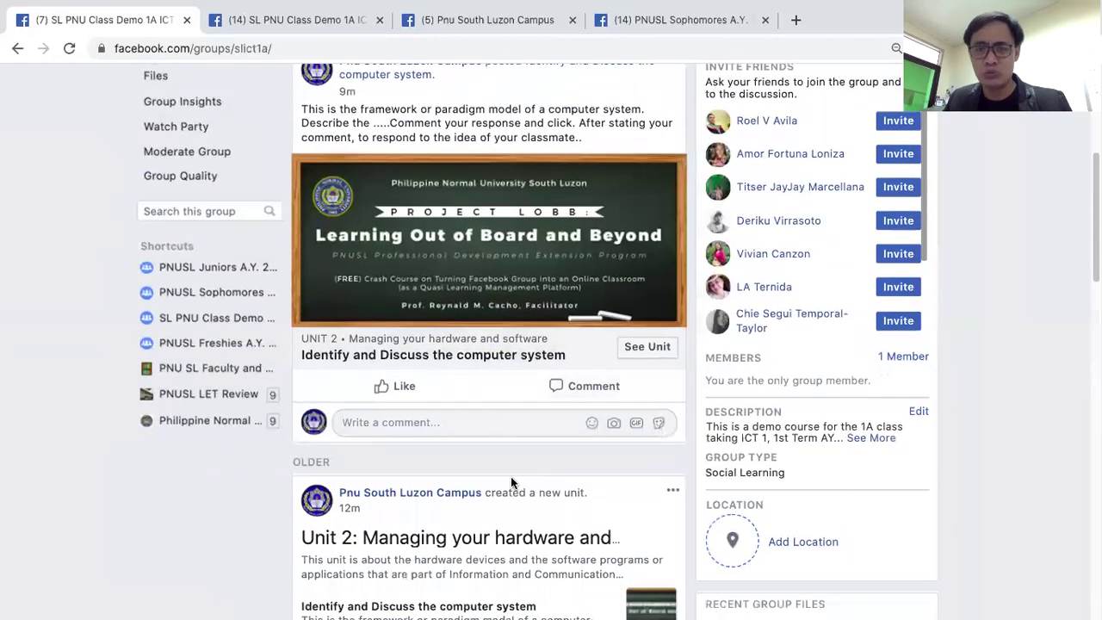
scroll(487, 431, down, 2)
scroll(482, 419, up, 4)
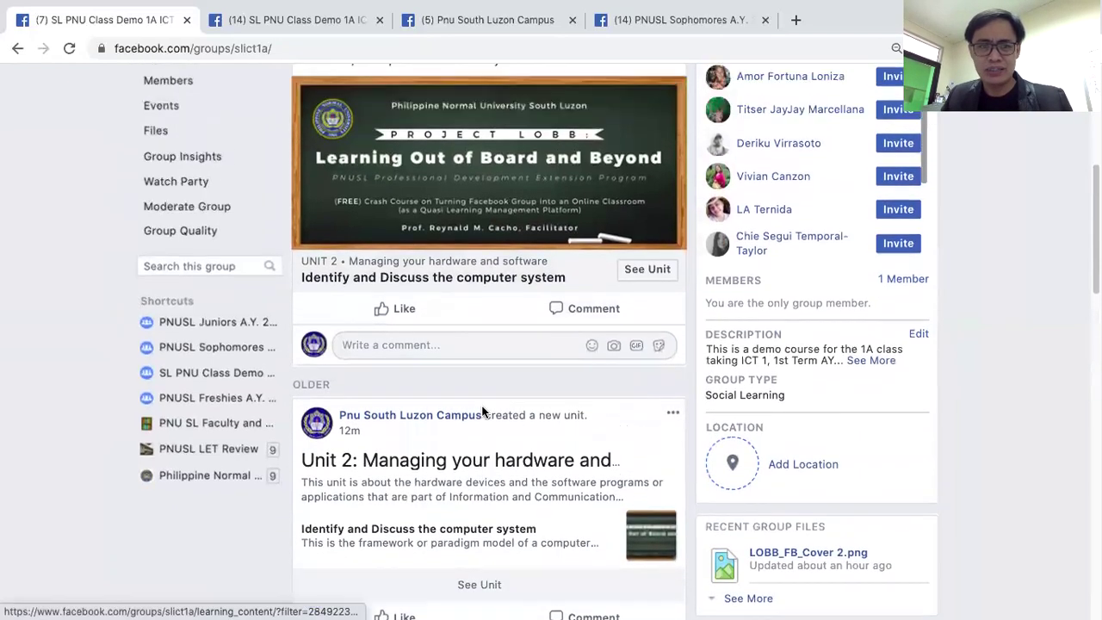
scroll(435, 433, up, 5)
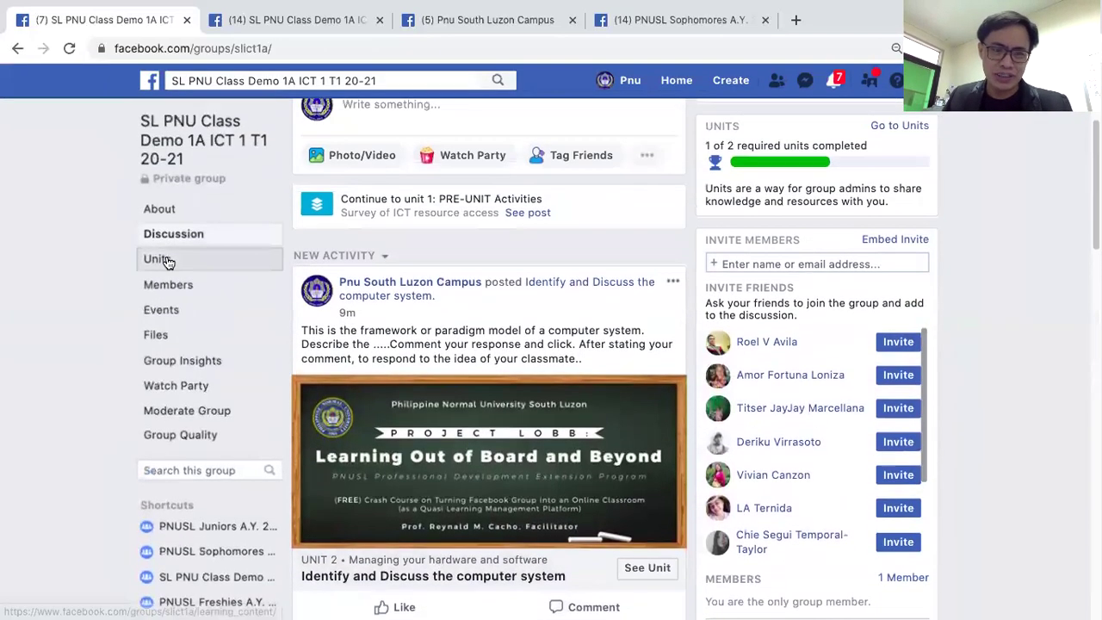
- Revisit the Units page, and return to the Discussion page to compare how posts appear in its feed
click(161, 261)
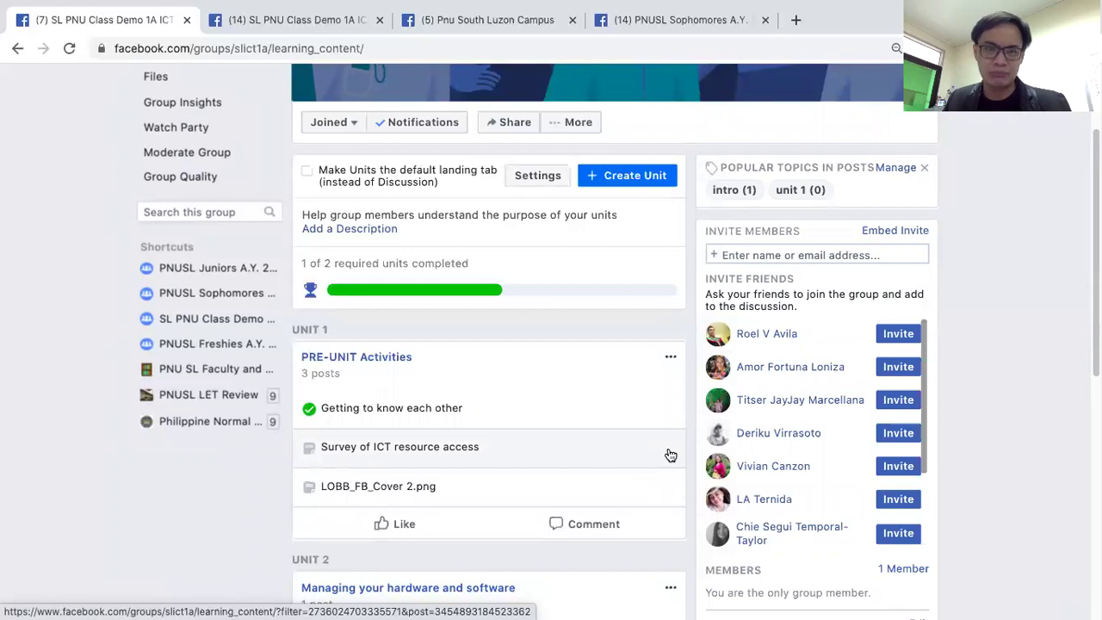
scroll(196, 211, up, 2)
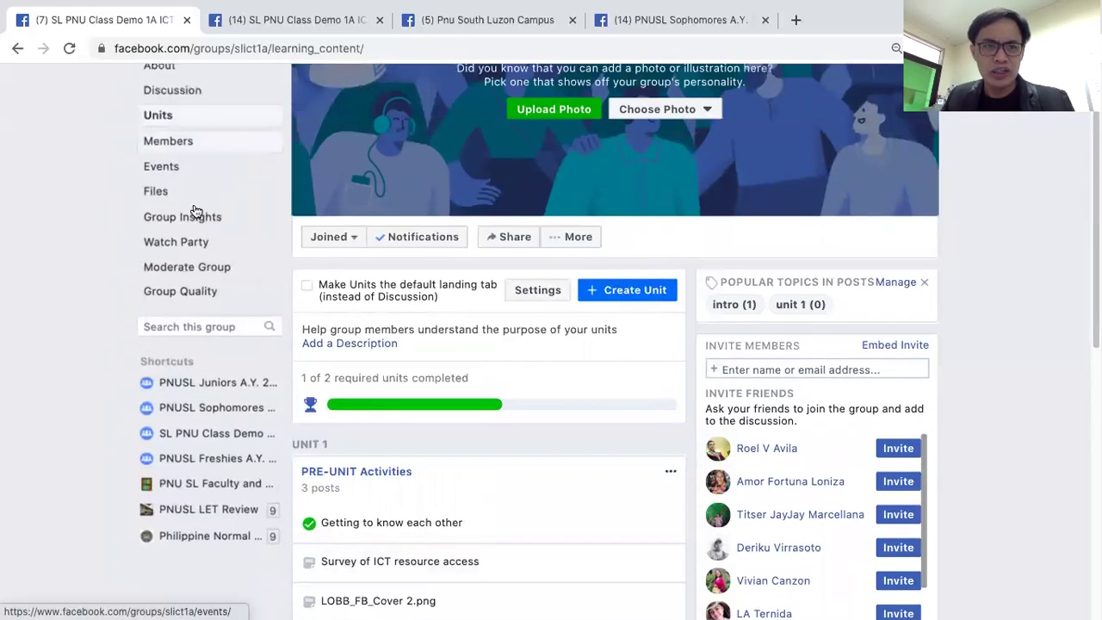
click(217, 116)
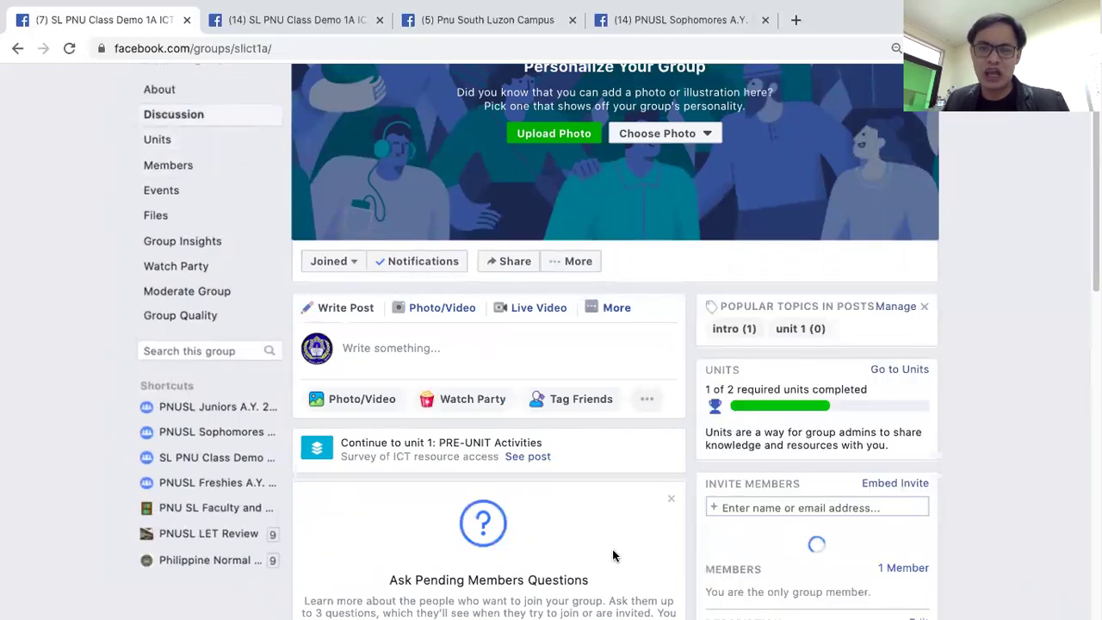
scroll(613, 555, down, 10)
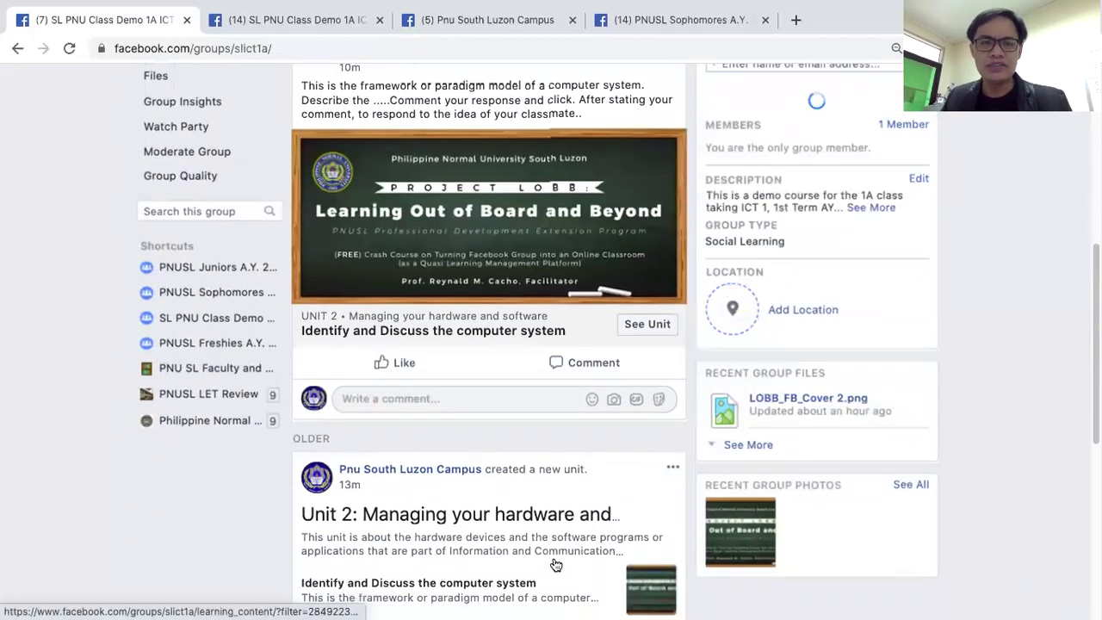
scroll(551, 517, down, 3)
scroll(508, 456, up, 8)
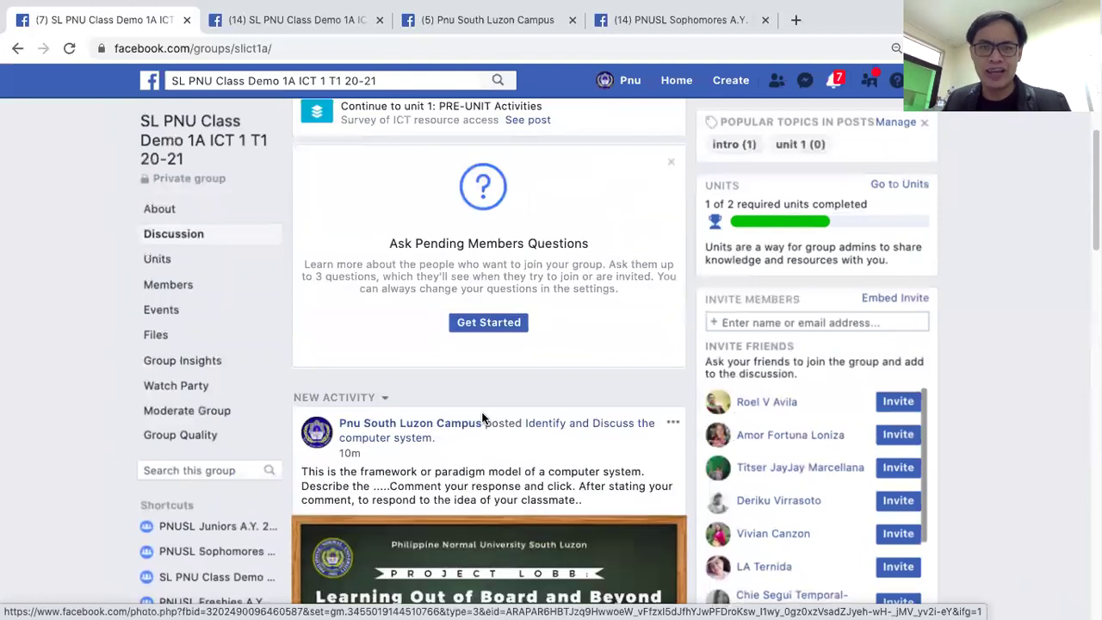
scroll(482, 418, up, 5)
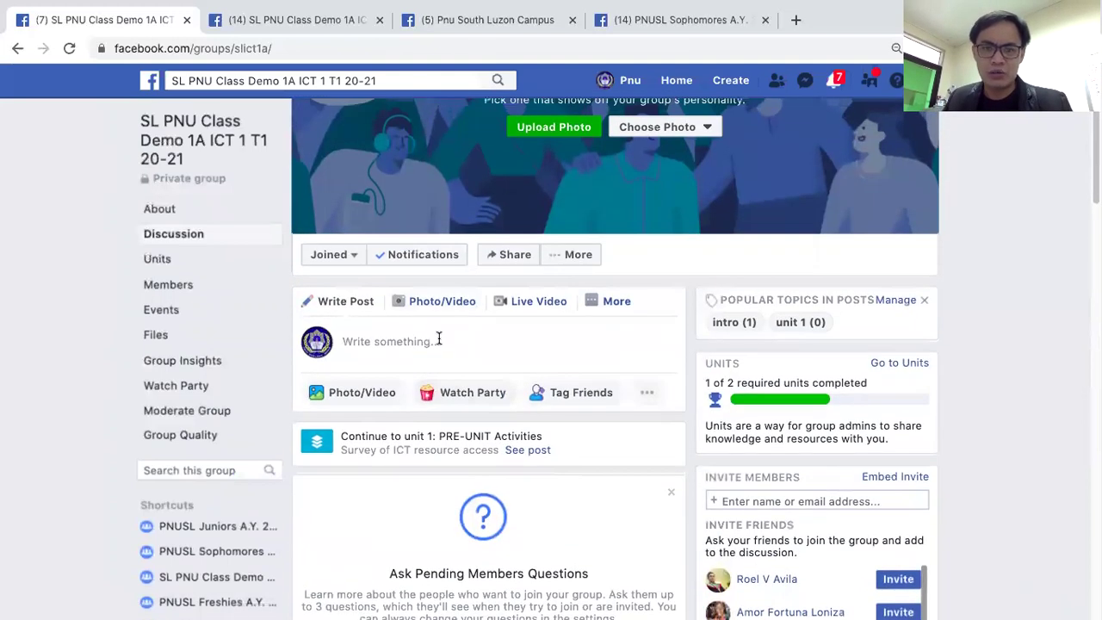
- Start a new post in the group discussion and turn it into a poll
click(438, 340)
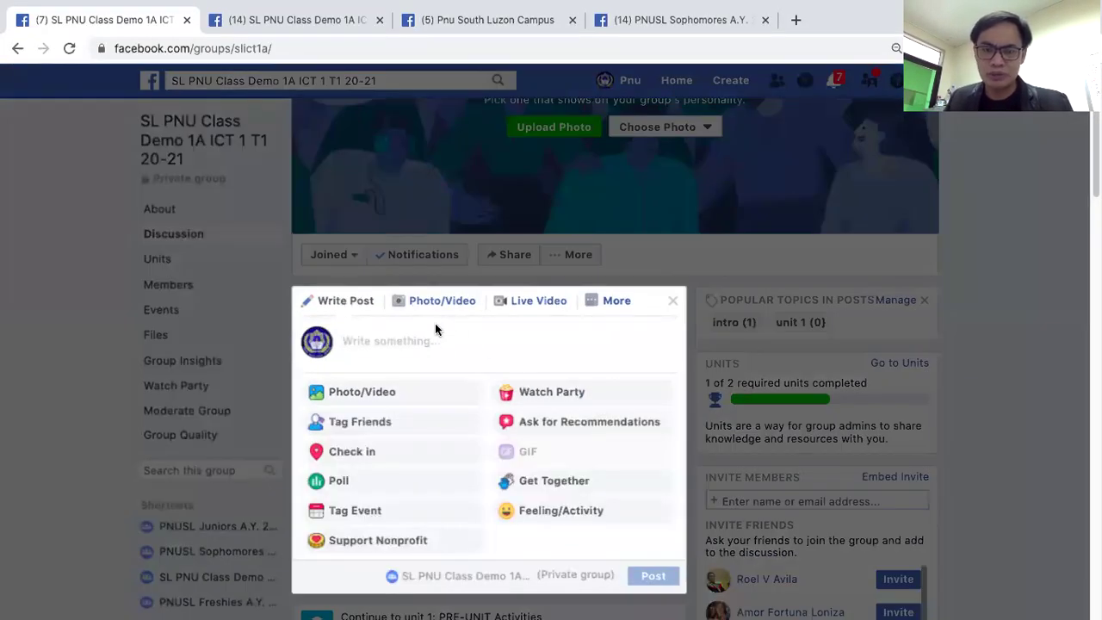
click(457, 378)
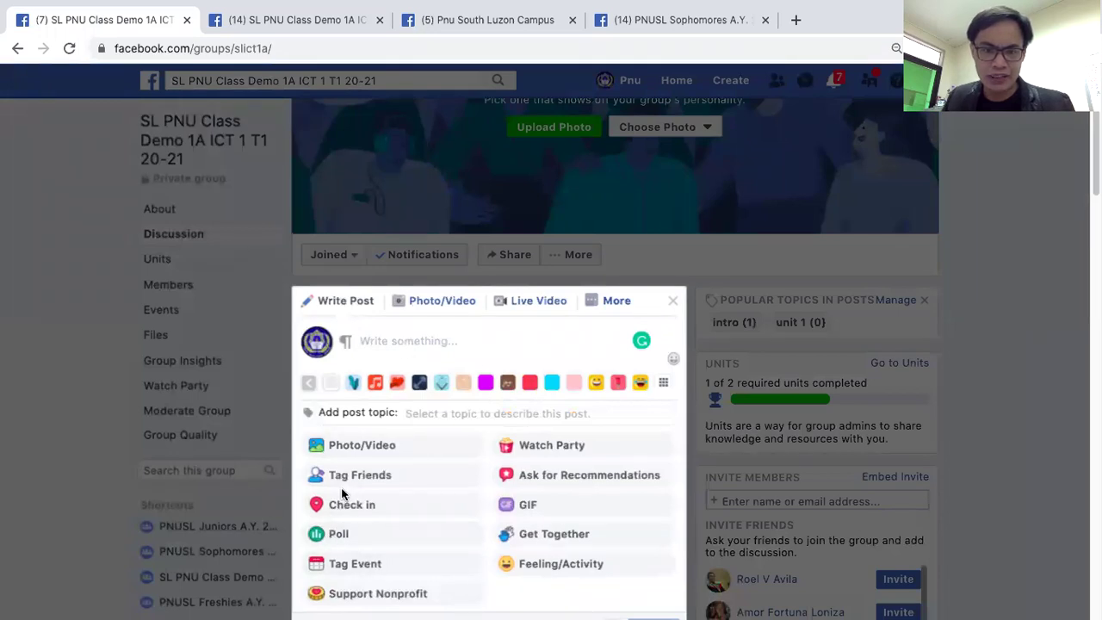
click(339, 534)
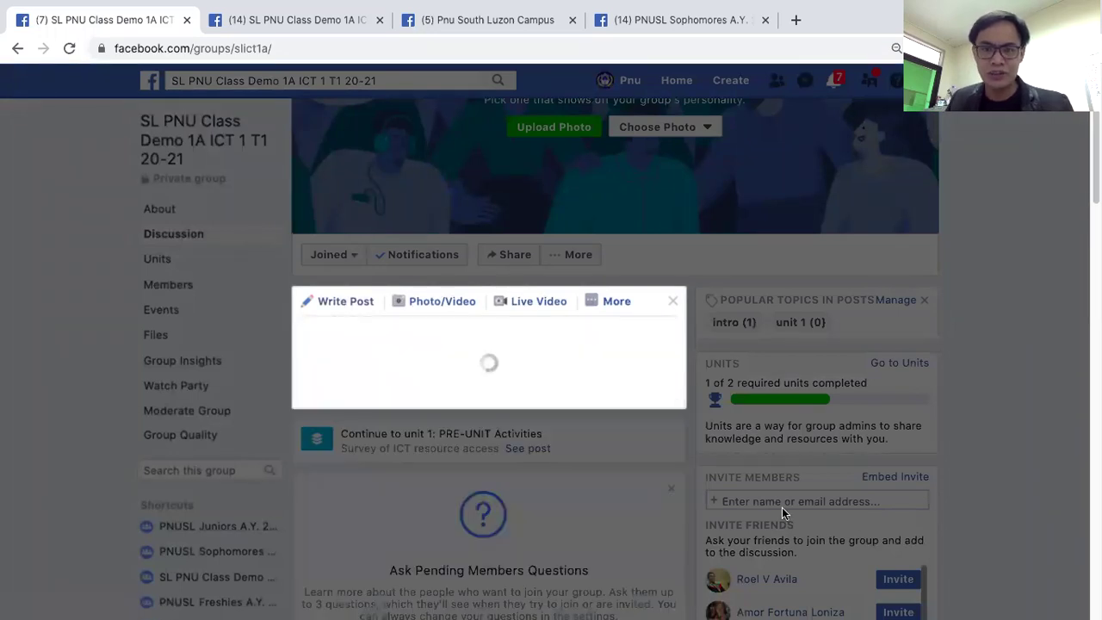
scroll(519, 478, down, 3)
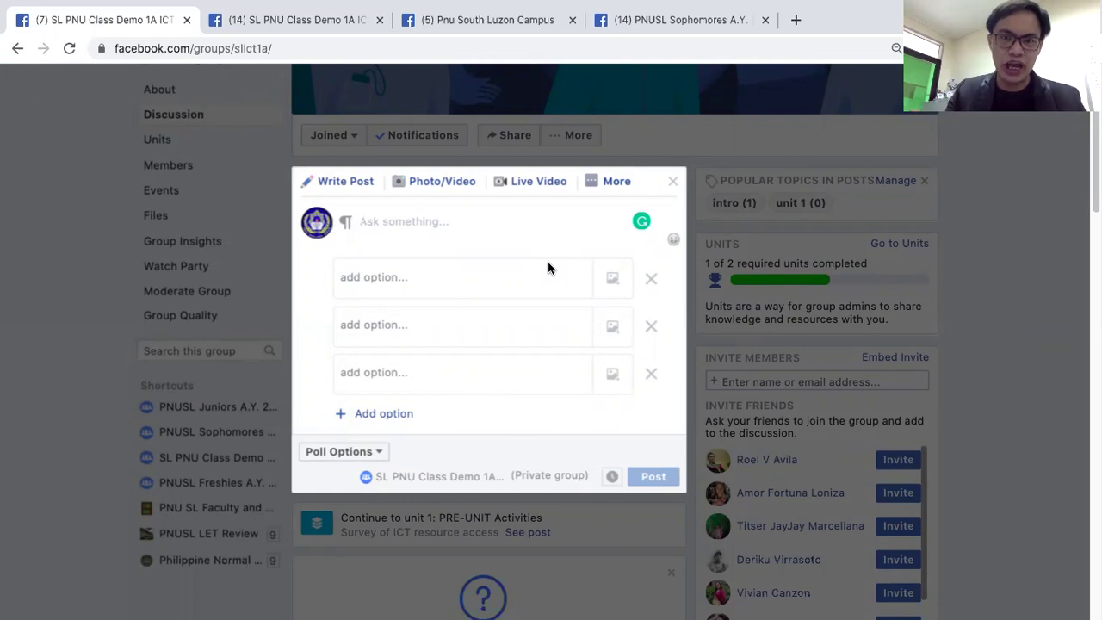
- Enter "What devices are available at home." as the poll question
text(What)
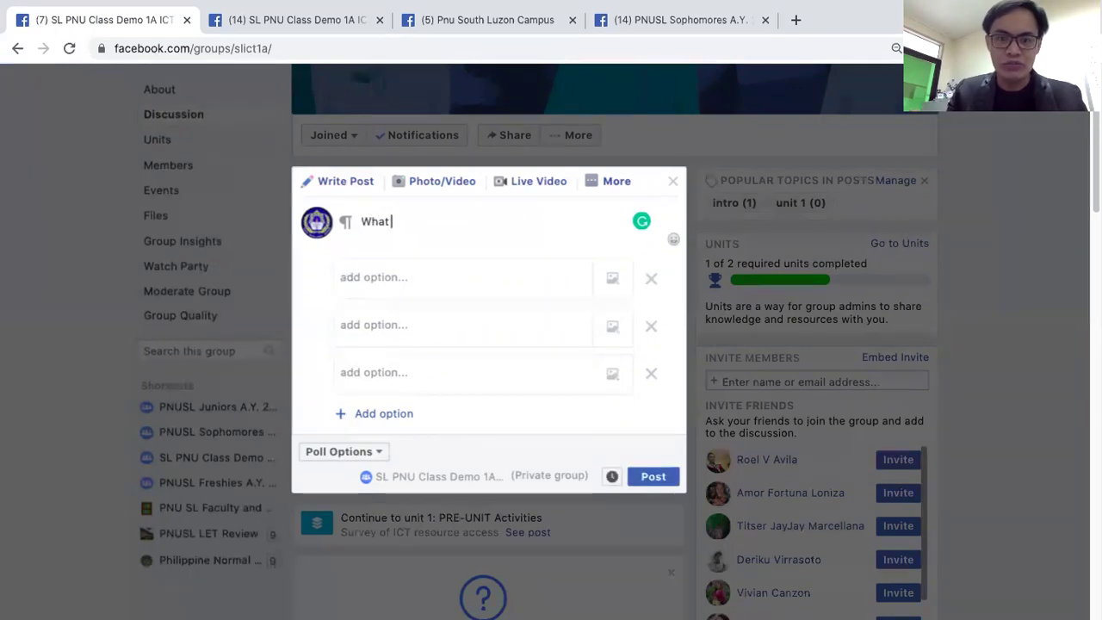
text( devices are)
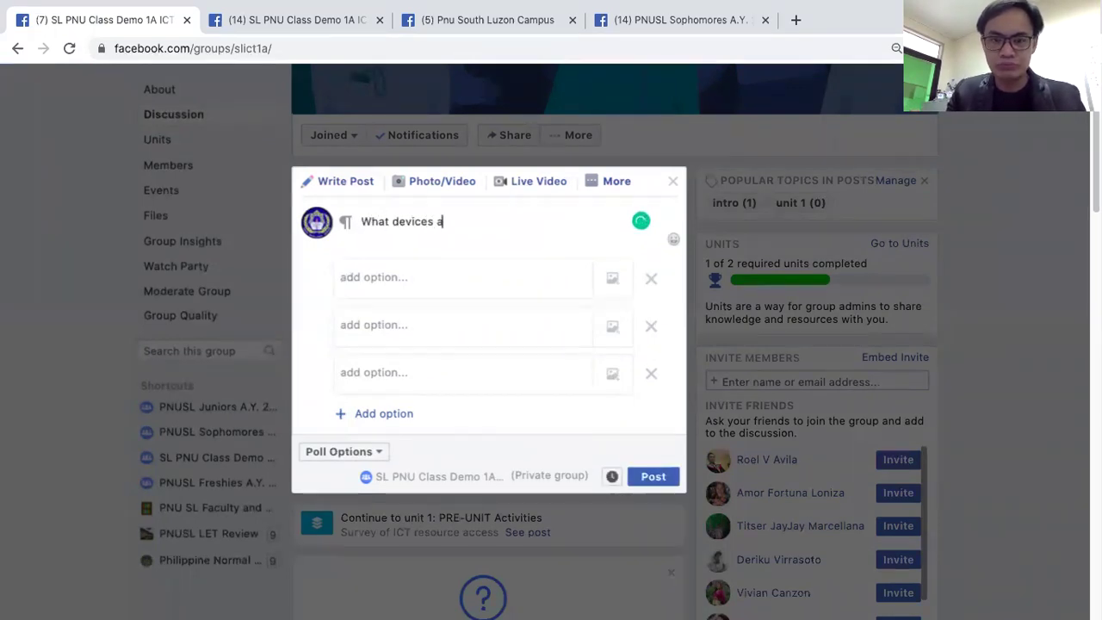
key(BackSpace)
key(BackSpace)
key(BackSpace)
key(BackSpace)
key(BackSpace)
key(BackSpace)
key(BackSpace)
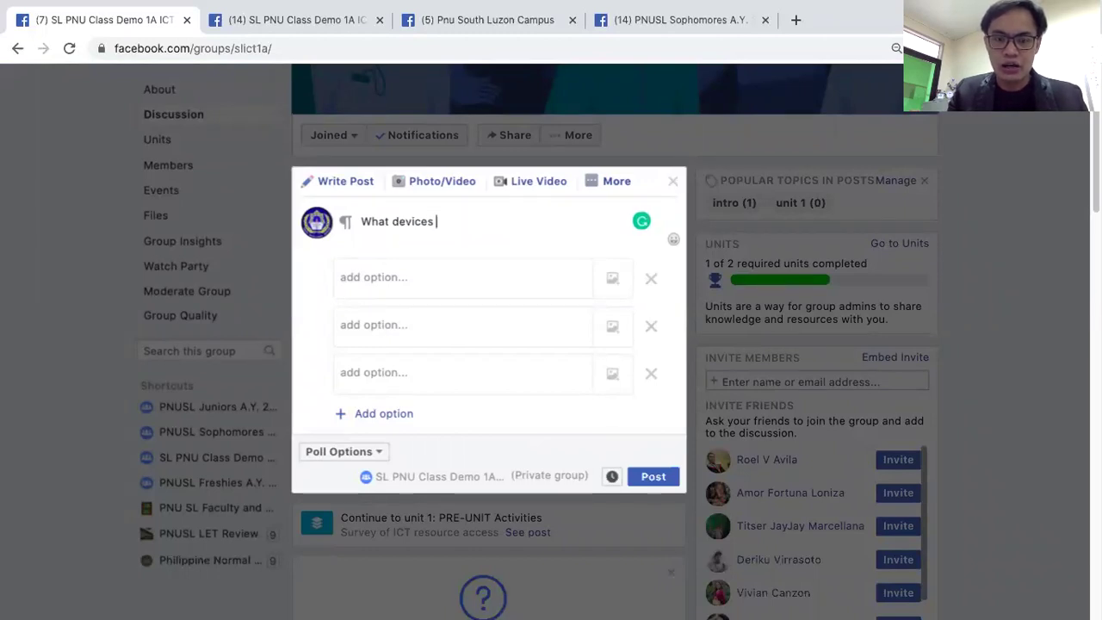
text(available)
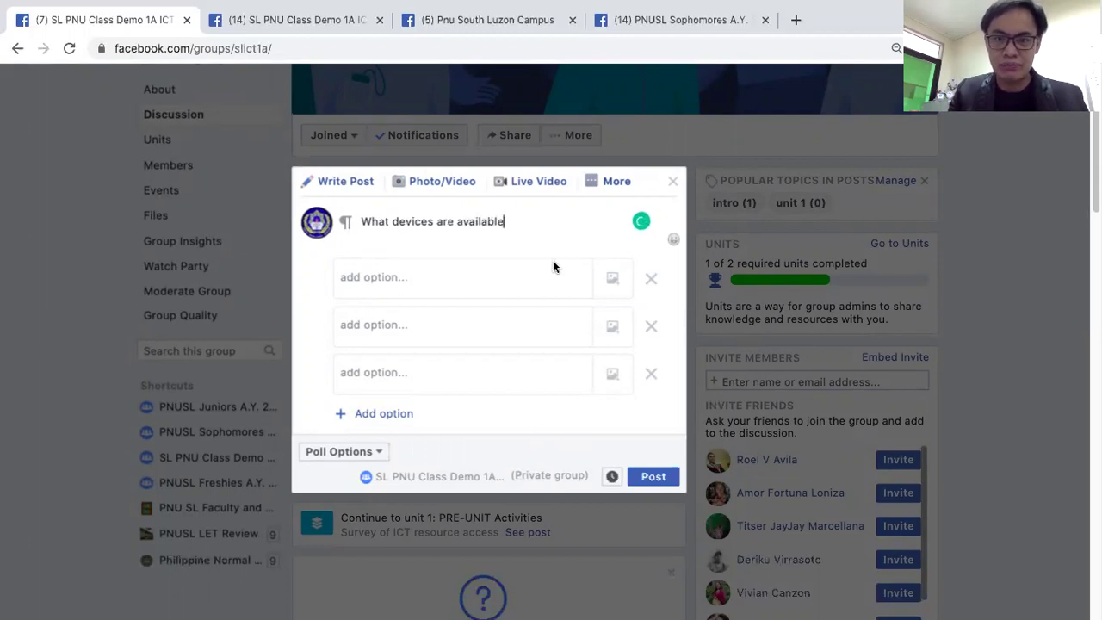
text( at home)
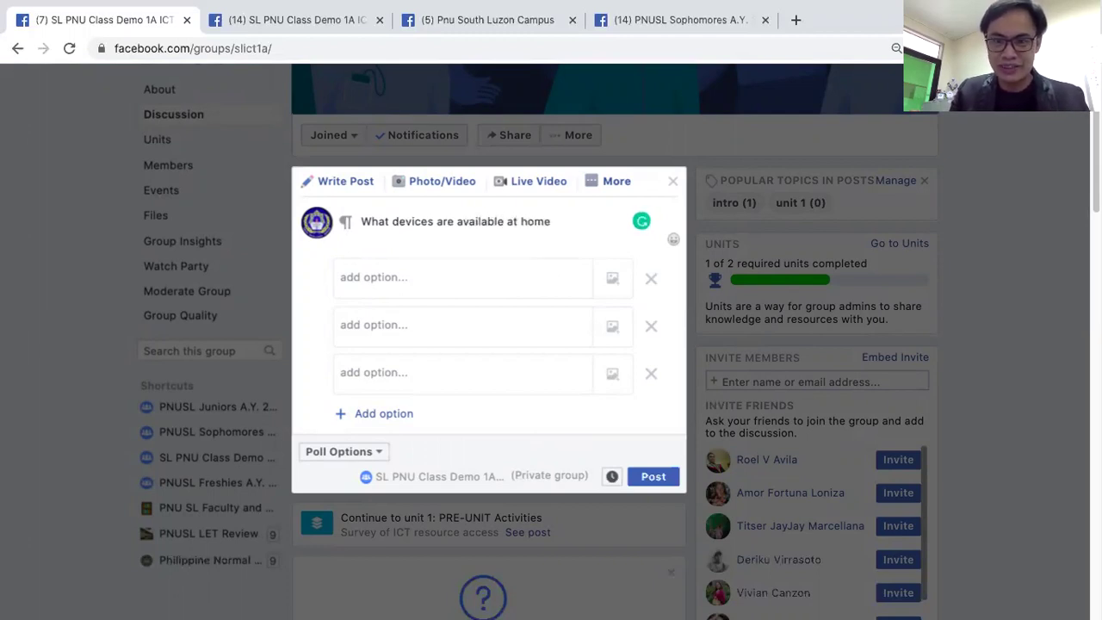
text(.)
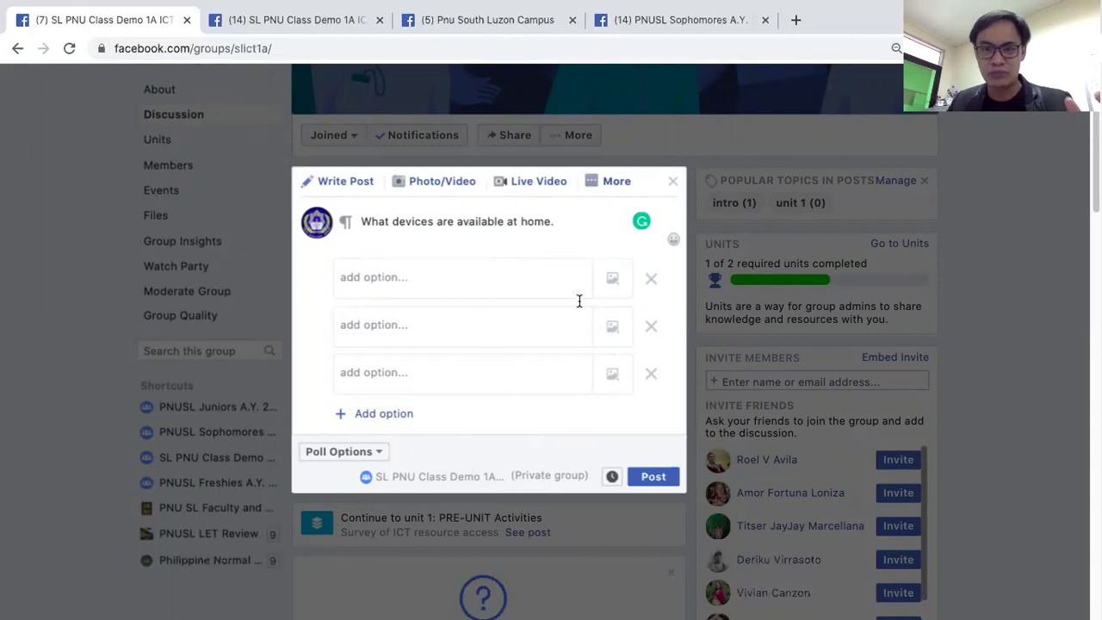
- Copy the poll question text and discard the unposted poll draft
mouse_move(608, 223)
mouse_down()
mouse_move(521, 222)
mouse_move(603, 223)
mouse_up()
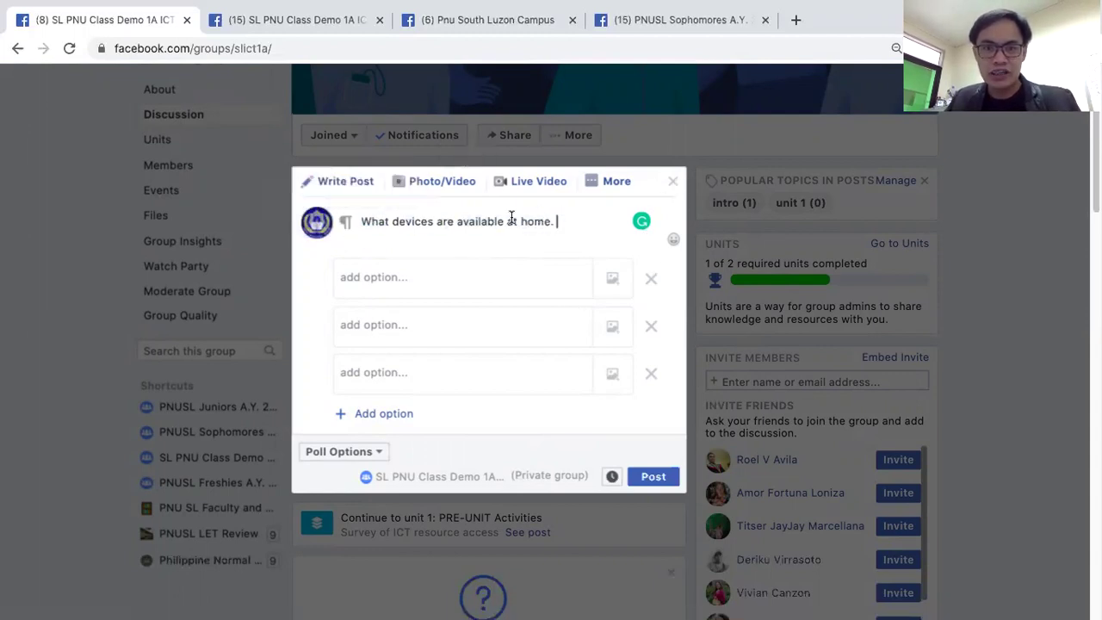
triple_click(354, 224)
key(ctrl+c)
key(BackSpace)
click(673, 182)
scroll(507, 339, up, 2)
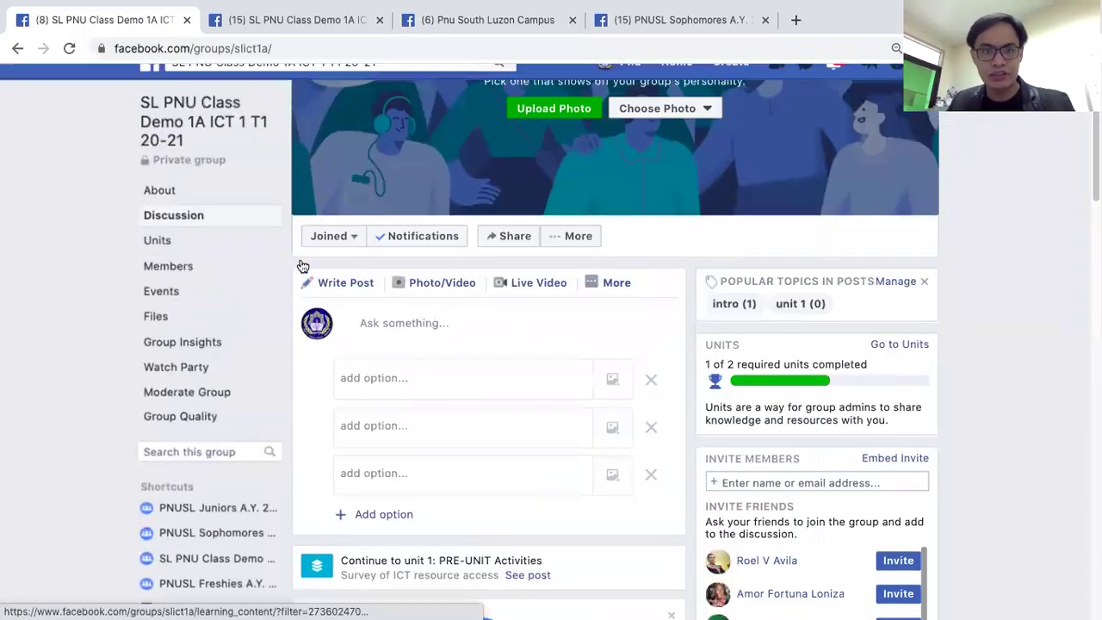
- Reopen the poll draft in the group discussion and set its question to "What devices are available at home?"
click(176, 244)
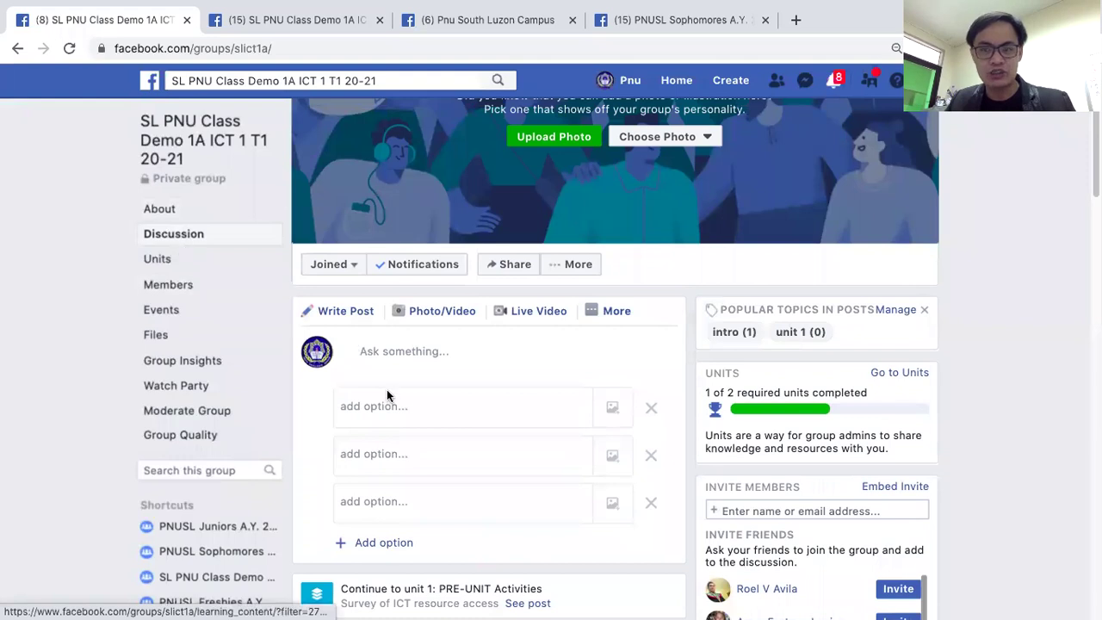
click(447, 352)
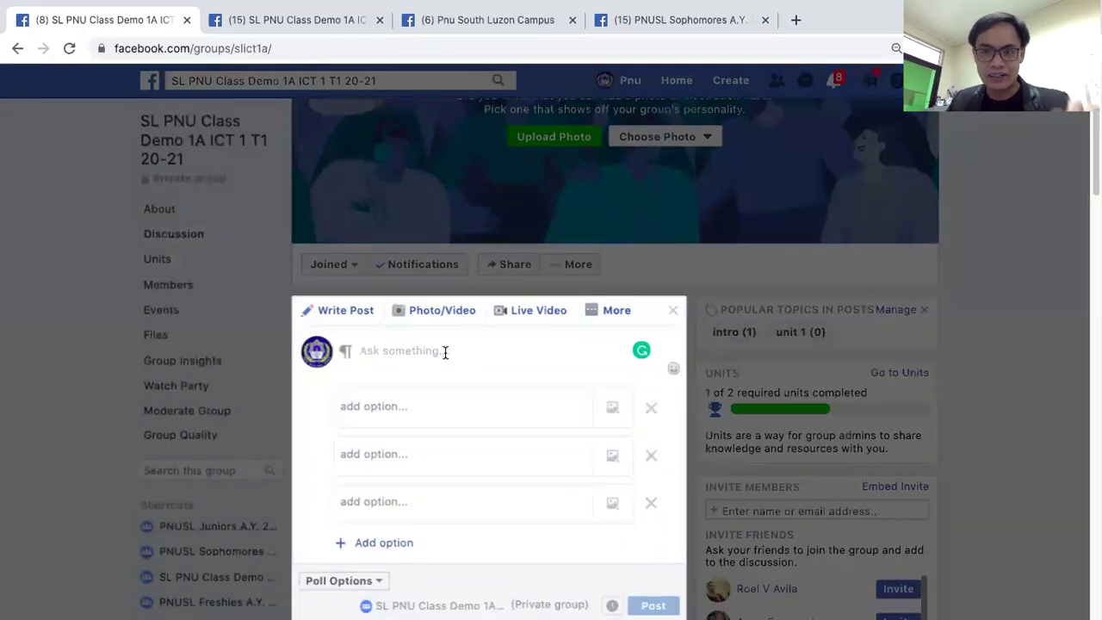
scroll(418, 368, down, 3)
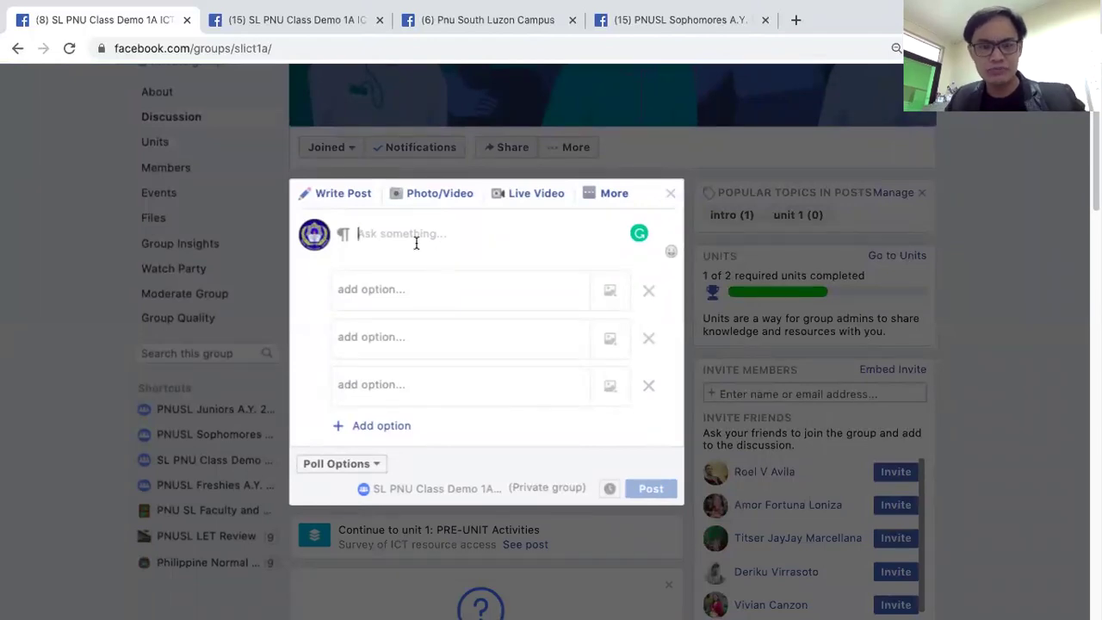
key(ctrl+v)
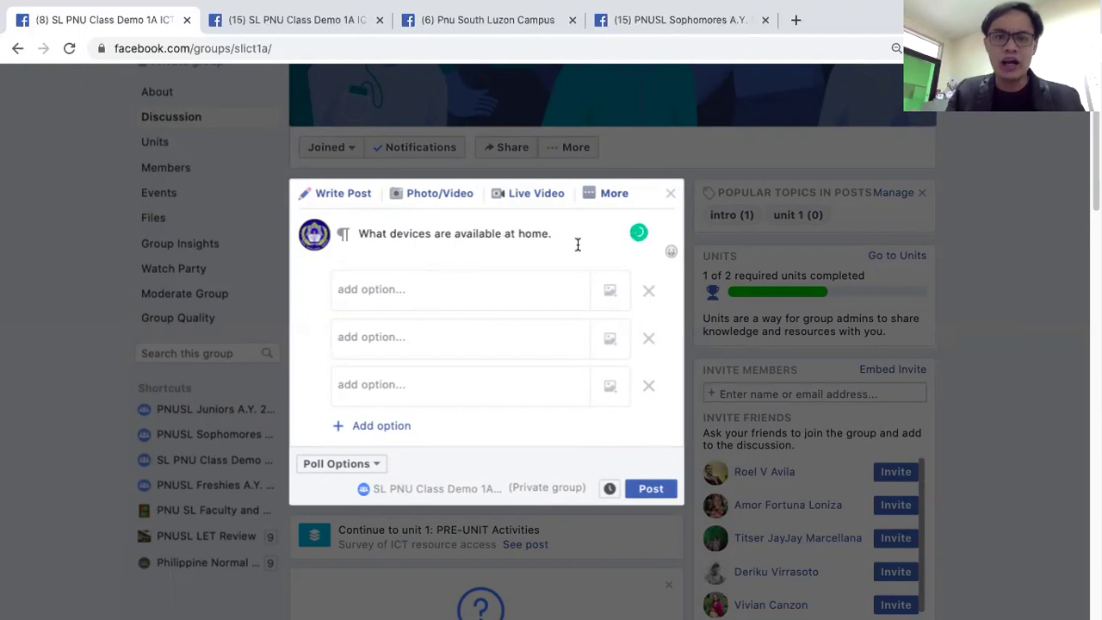
text(?)
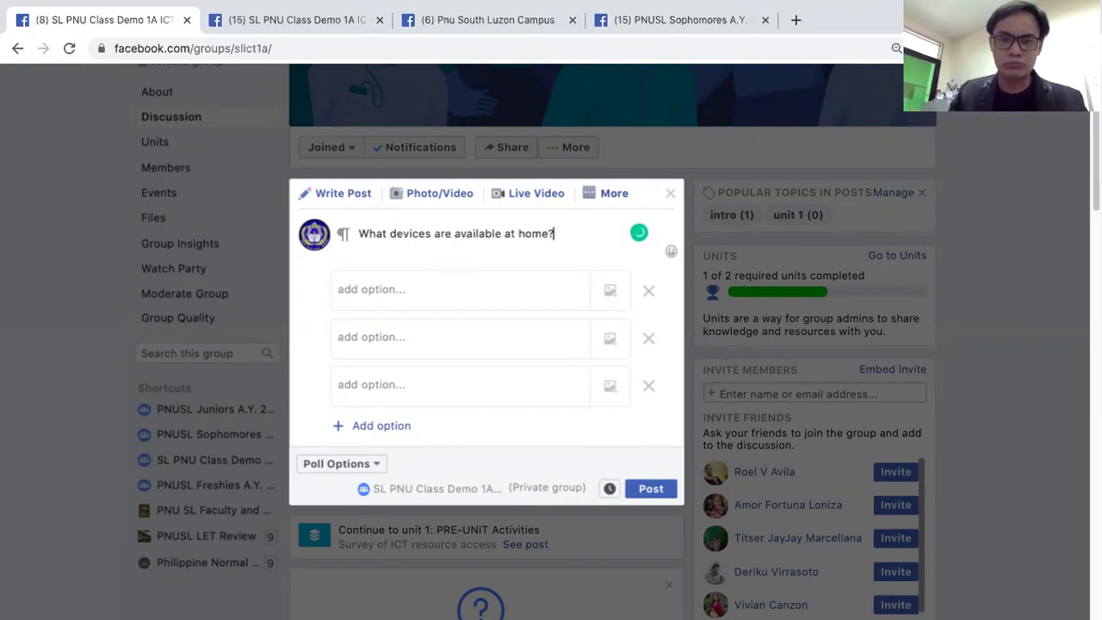
- Enter "desktop computer" and "laptop" as the first two poll options
click(395, 299)
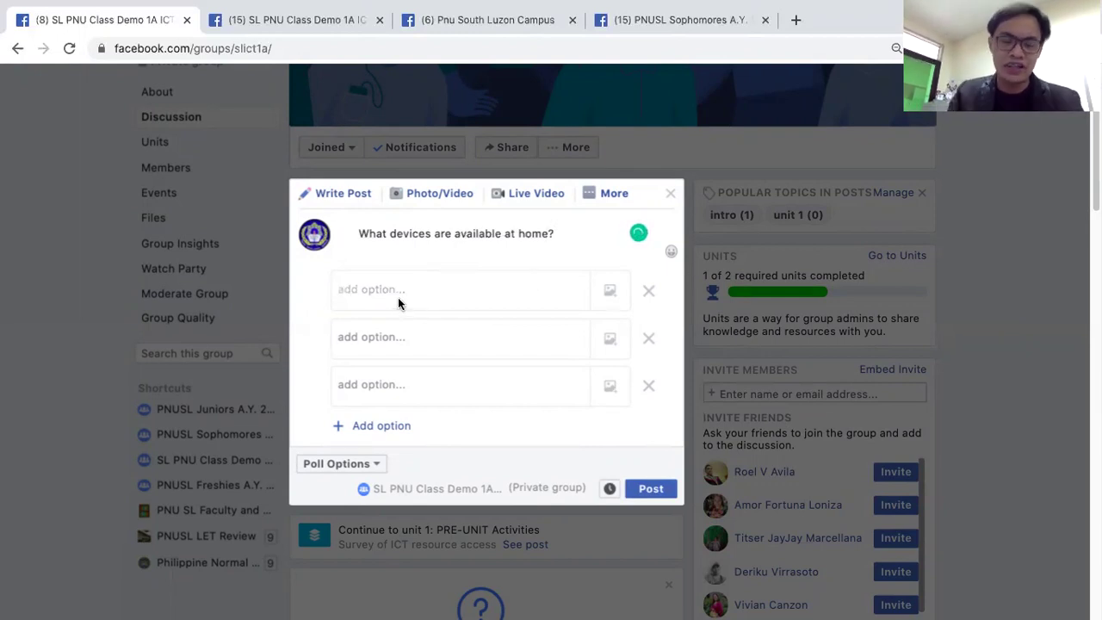
text(desktop computer)
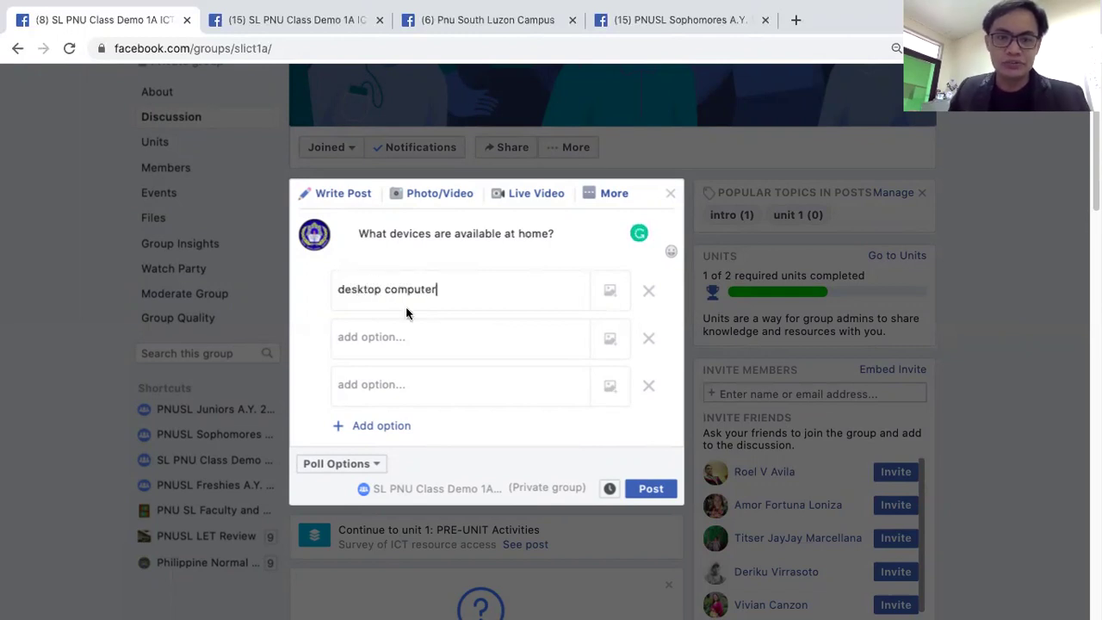
click(401, 334)
text(l)
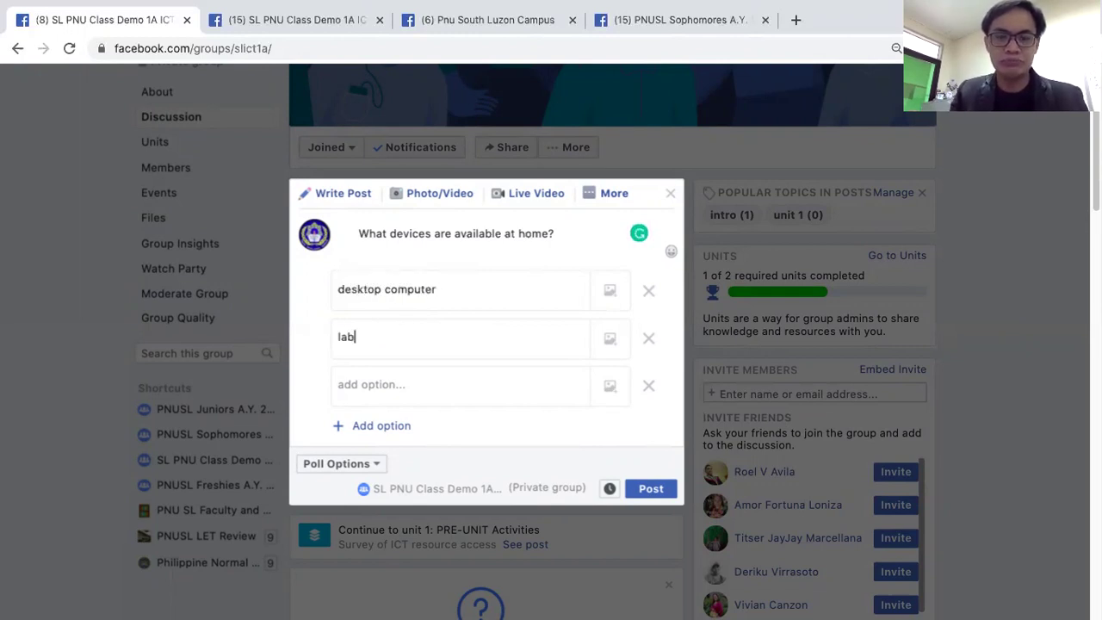
text(aptop)
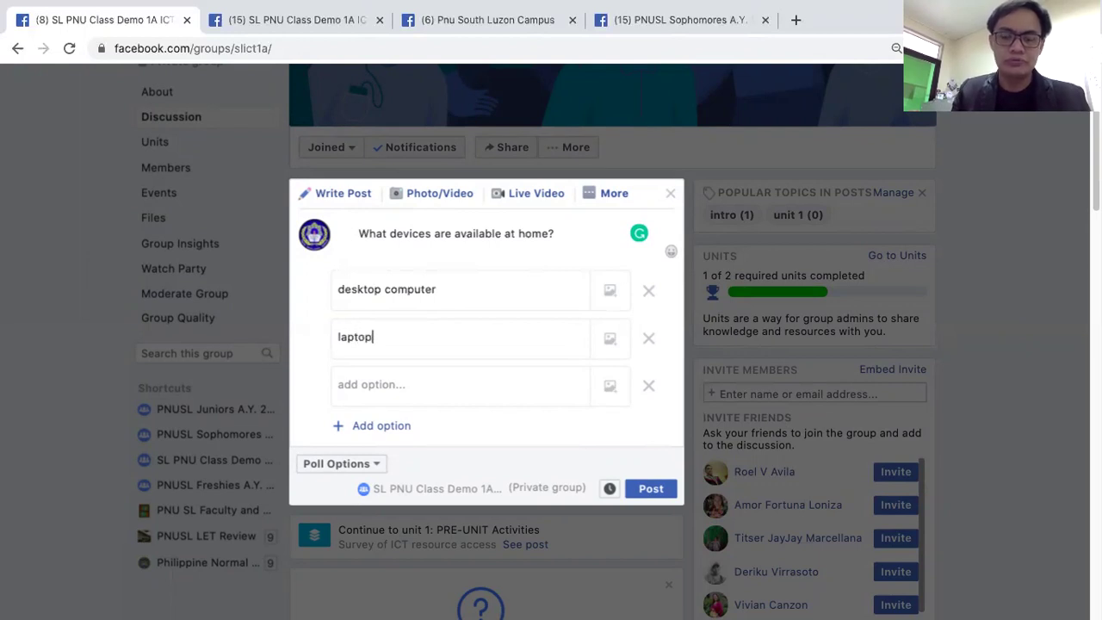
- Enter "camera" as the third poll option and add a fourth option, "tablet"
click(379, 383)
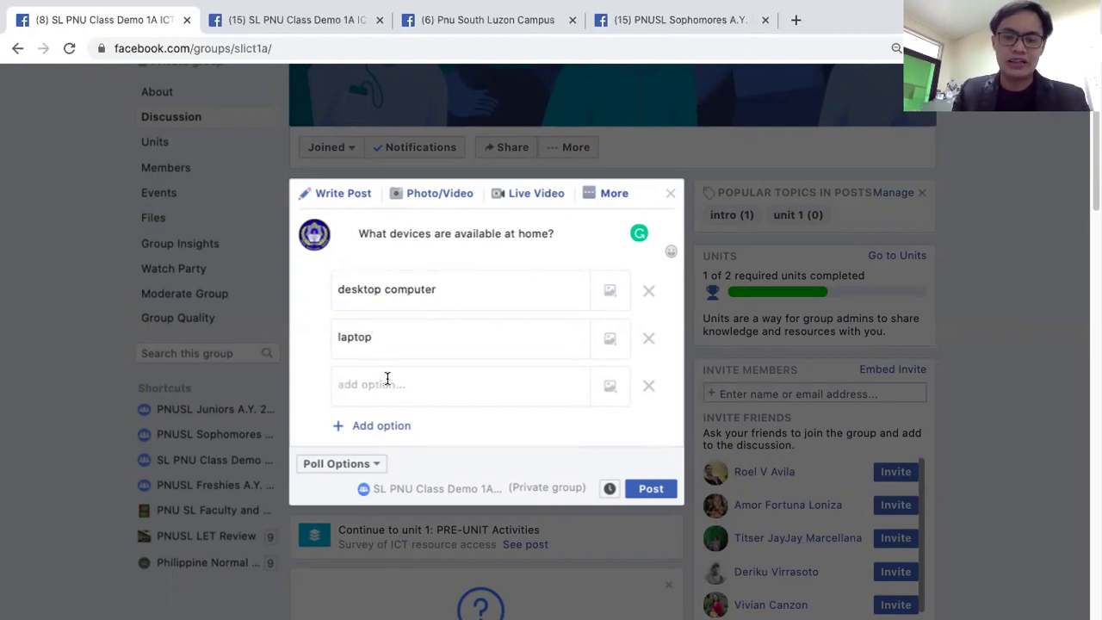
text(slr ca)
key(BackSpace)
key(BackSpace)
key(BackSpace)
key(BackSpace)
key(BackSpace)
key(BackSpace)
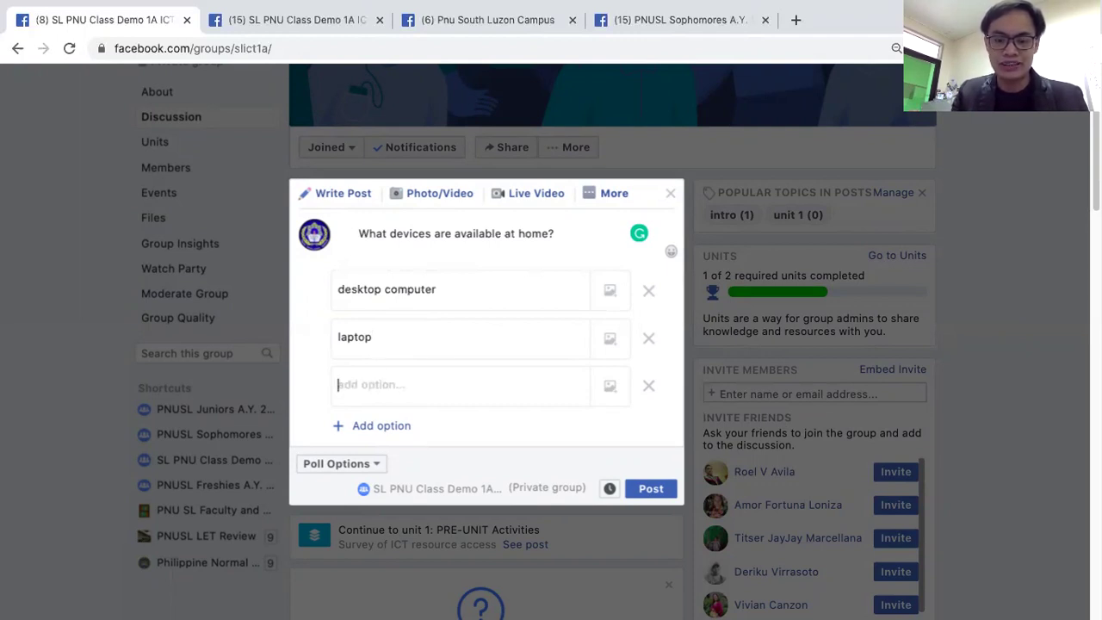
text(camera)
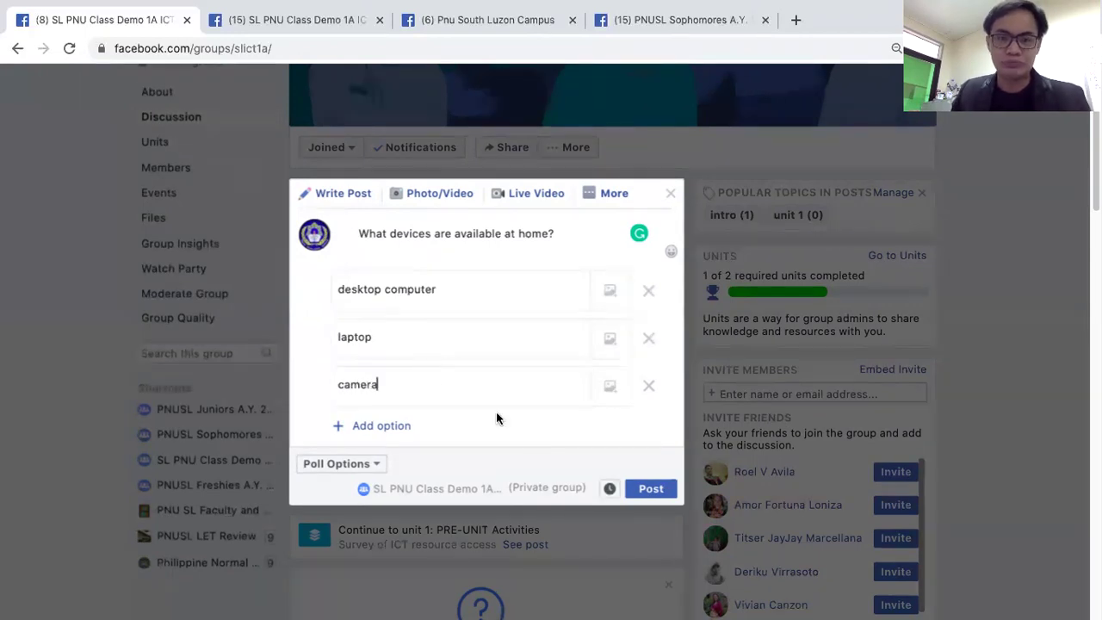
click(366, 425)
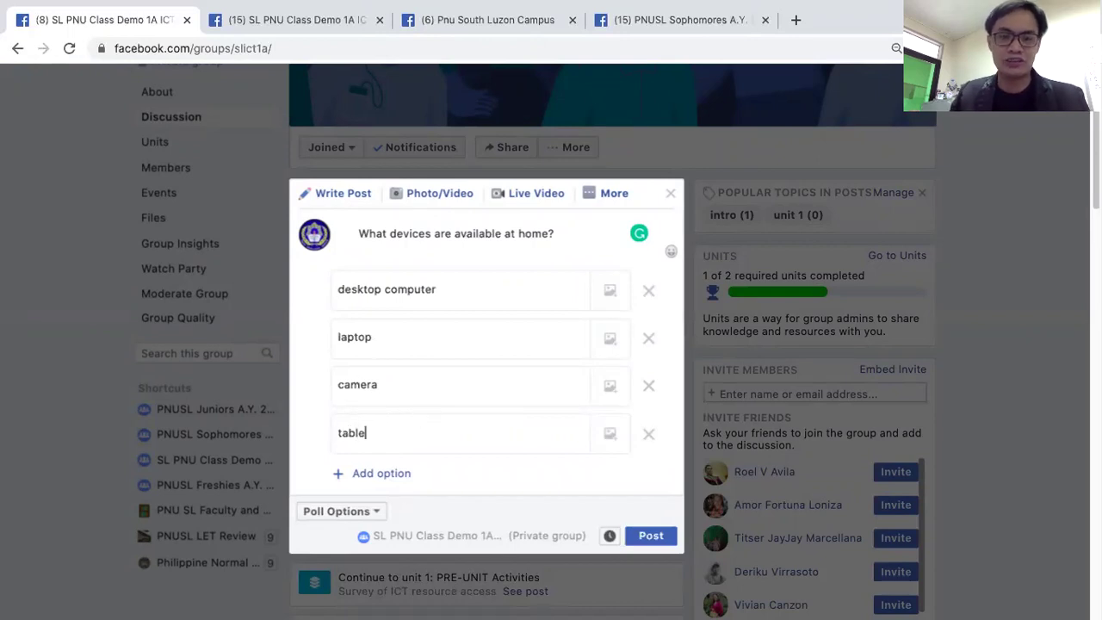
key(BackSpace)
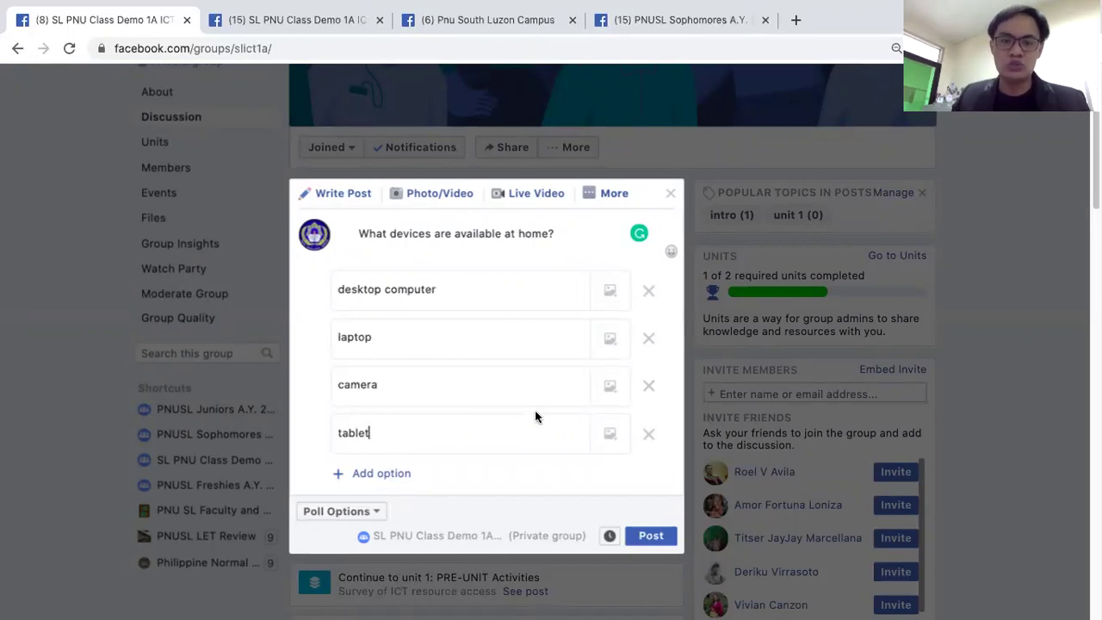
- Append the instruction "Click on the devices available at home." after the poll question
click(576, 245)
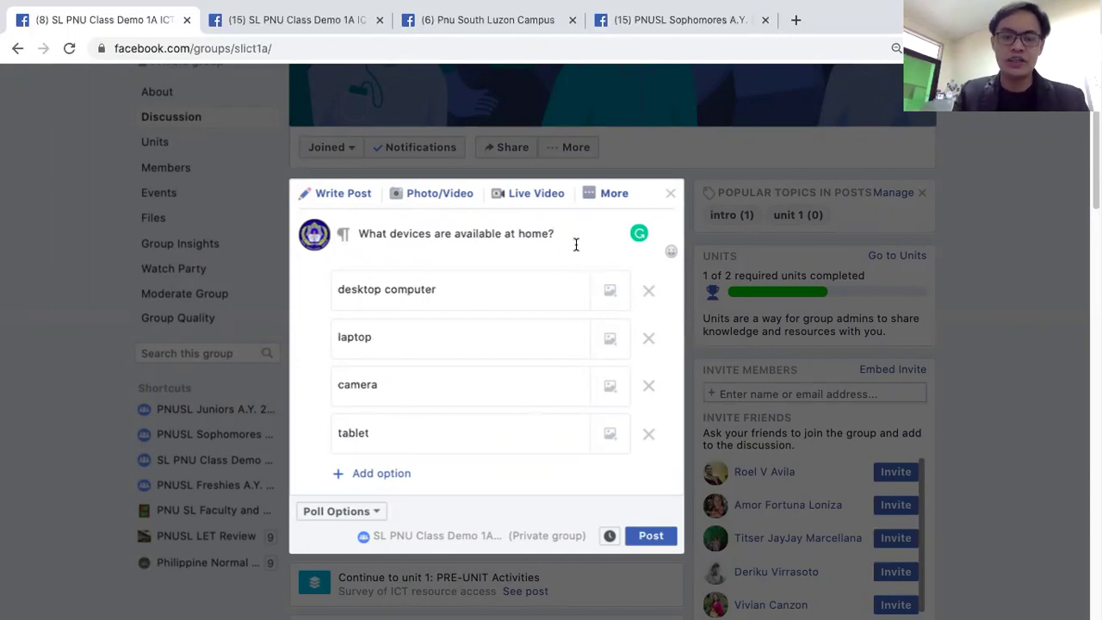
text(Click on the)
key(BackSpace)
key(BackSpace)
key(BackSpace)
key(BackSpace)
key(BackSpace)
key(BackSpace)
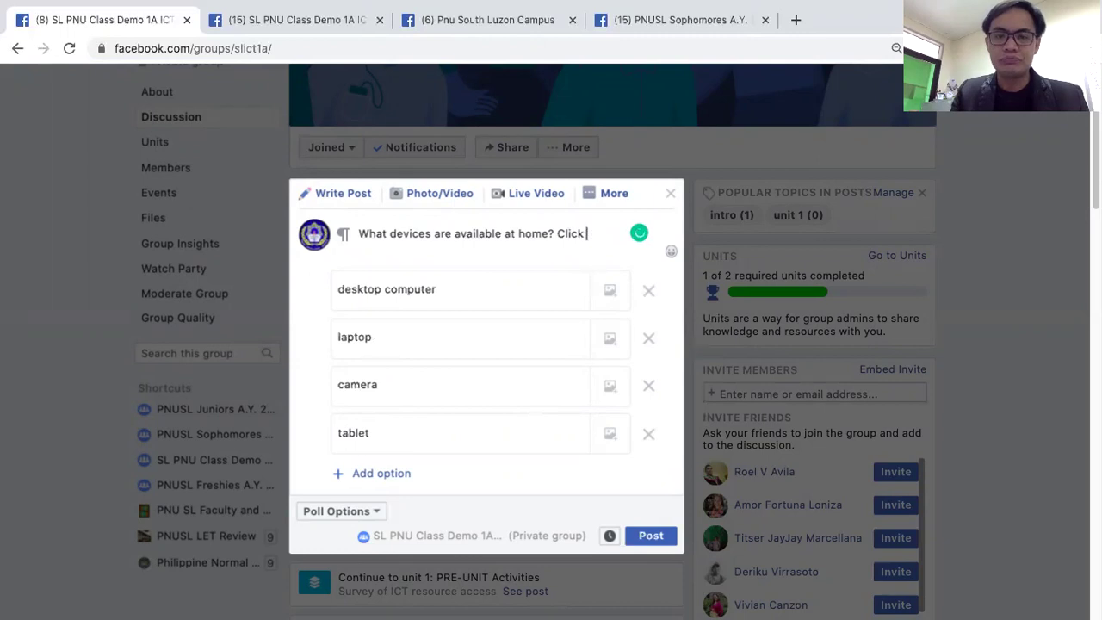
text(n)
key(BackSpace)
text(on the devices avail)
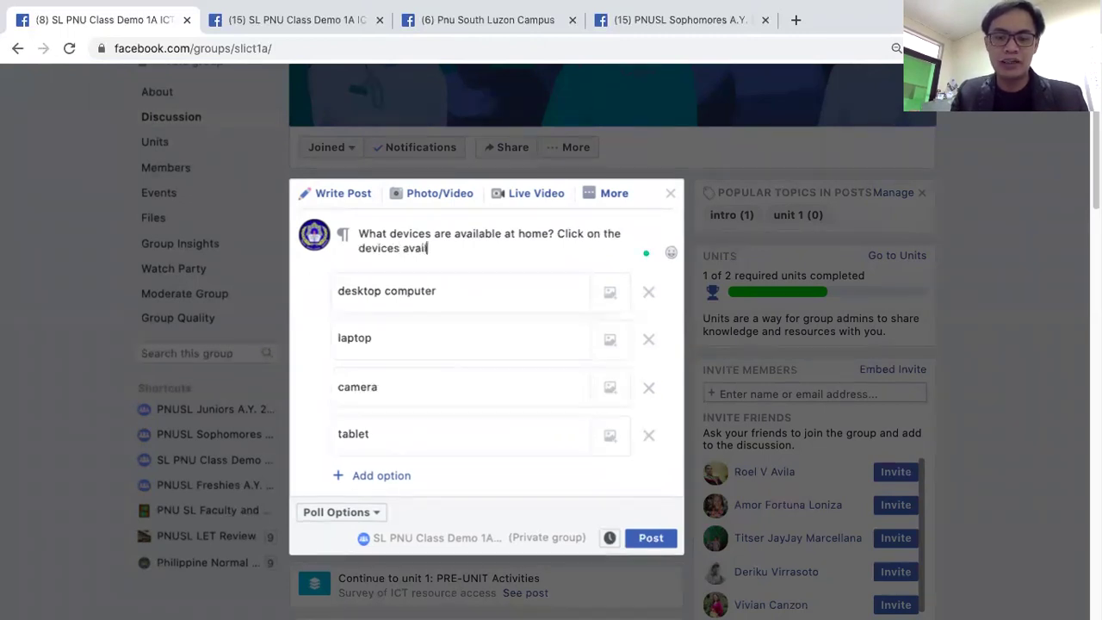
key(BackSpace)
key(BackSpace)
key(BackSpace)
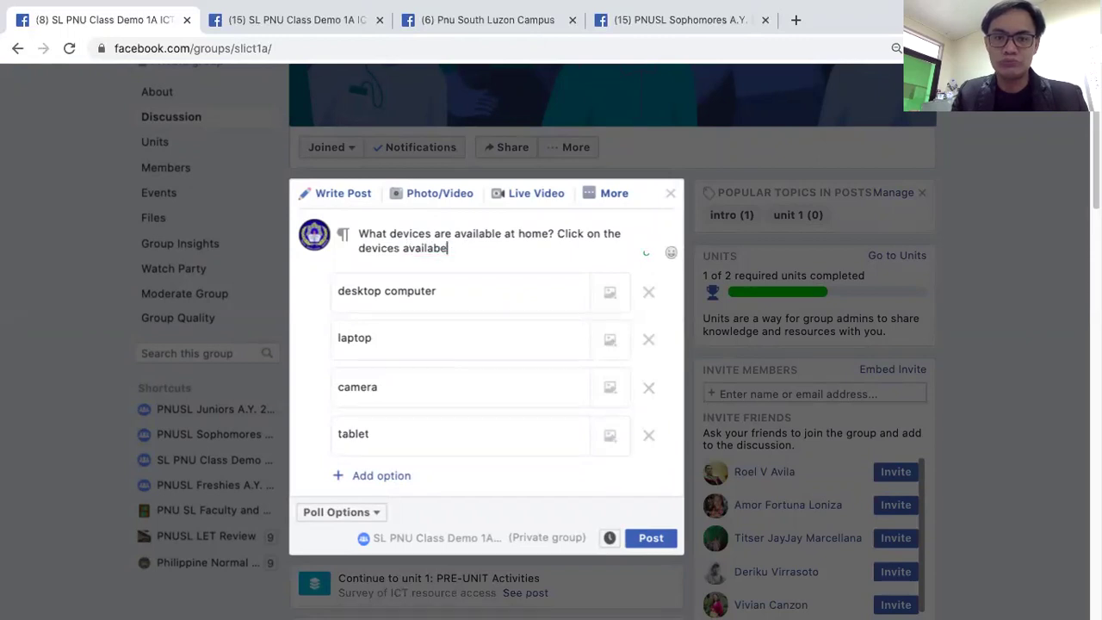
text(t hoo)
key(BackSpace)
text(me.)
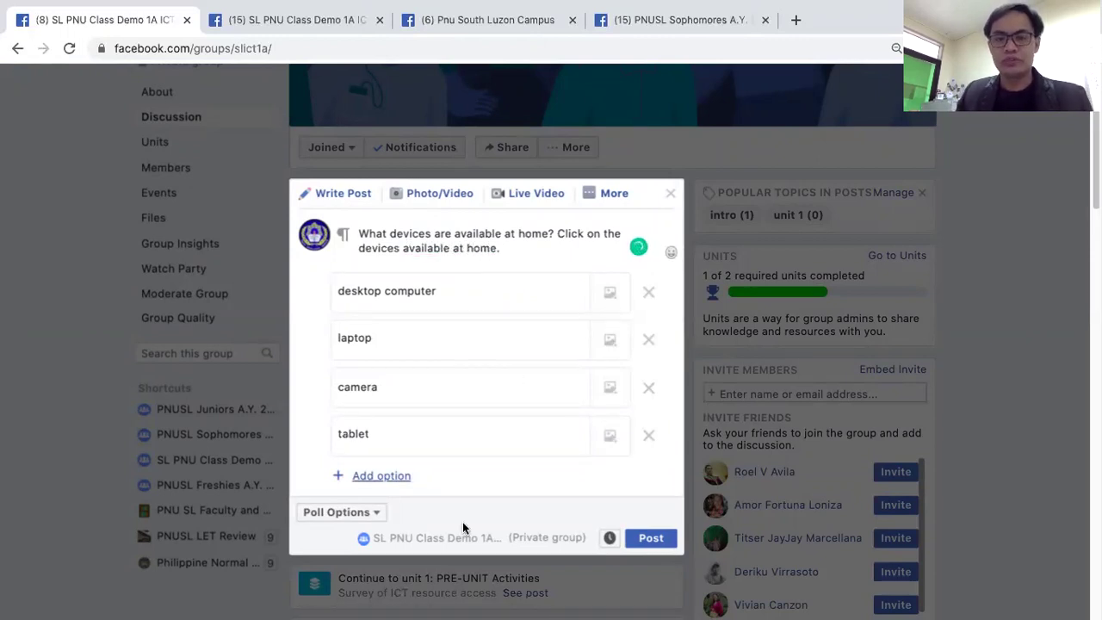
- Publish the poll to the group and review how it appears in the discussion feed
scroll(487, 327, down, 1)
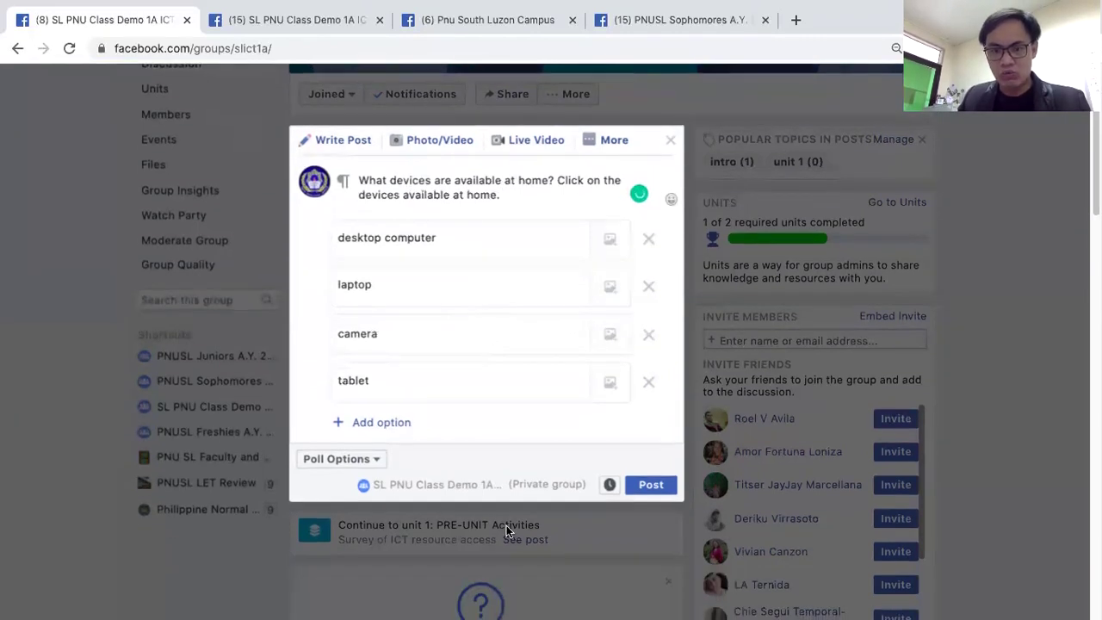
click(652, 486)
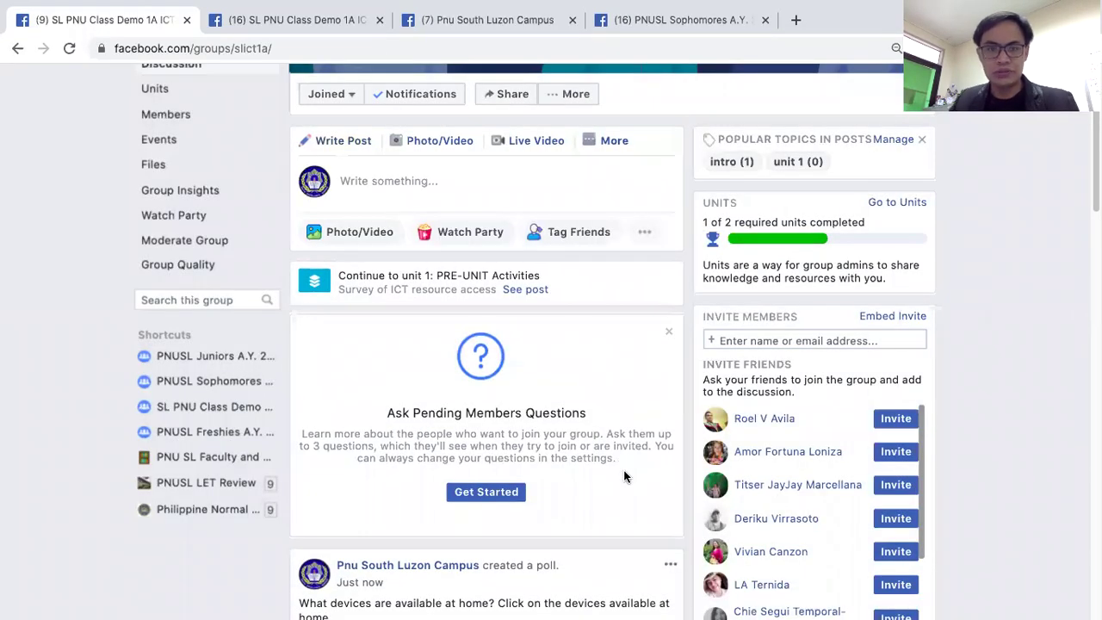
scroll(620, 465, down, 3)
scroll(362, 250, down, 1)
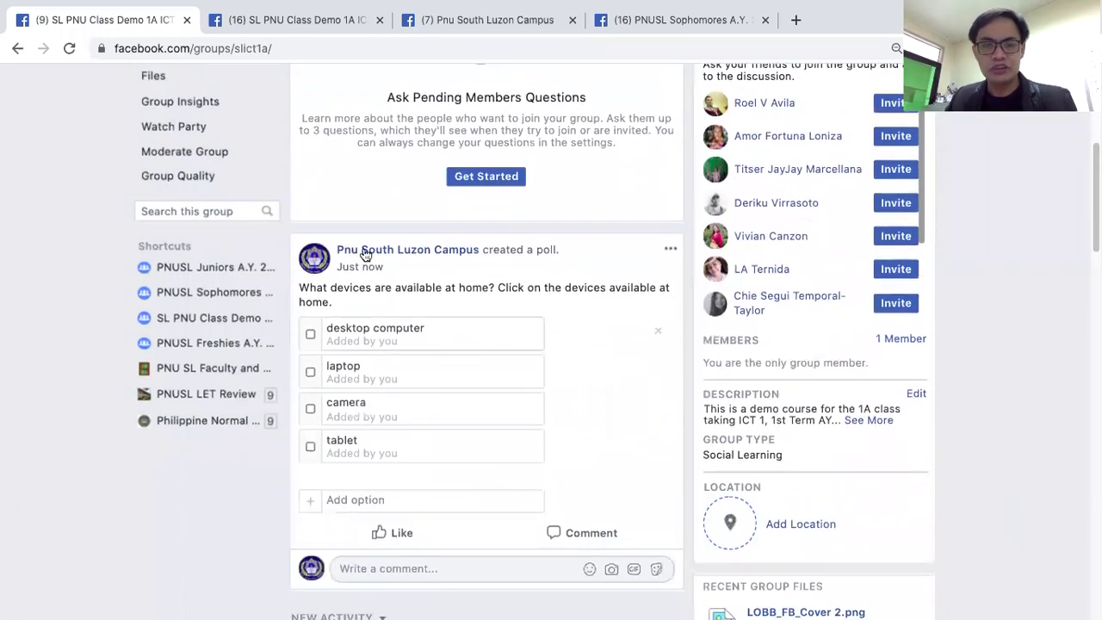
scroll(472, 369, up, 1)
scroll(462, 401, down, 2)
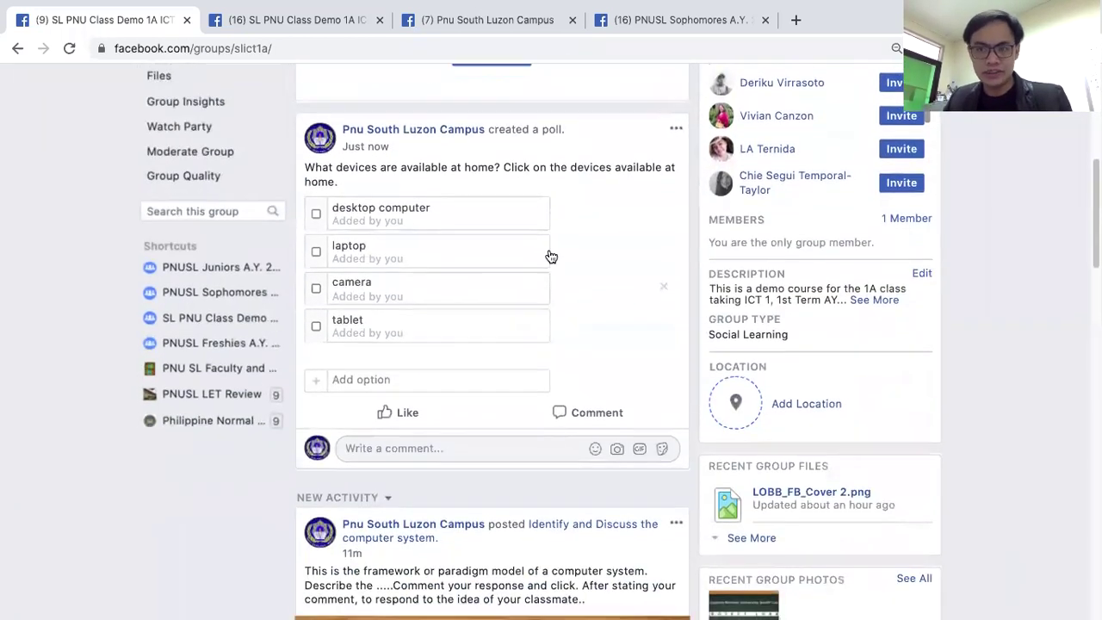
scroll(542, 284, up, 3)
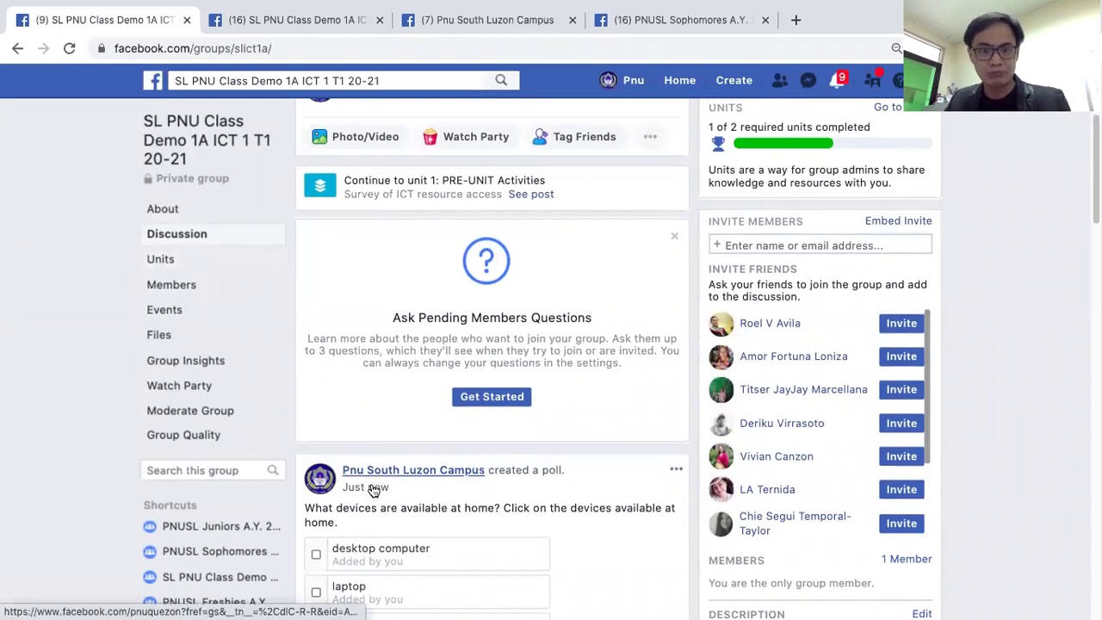
scroll(532, 435, down, 3)
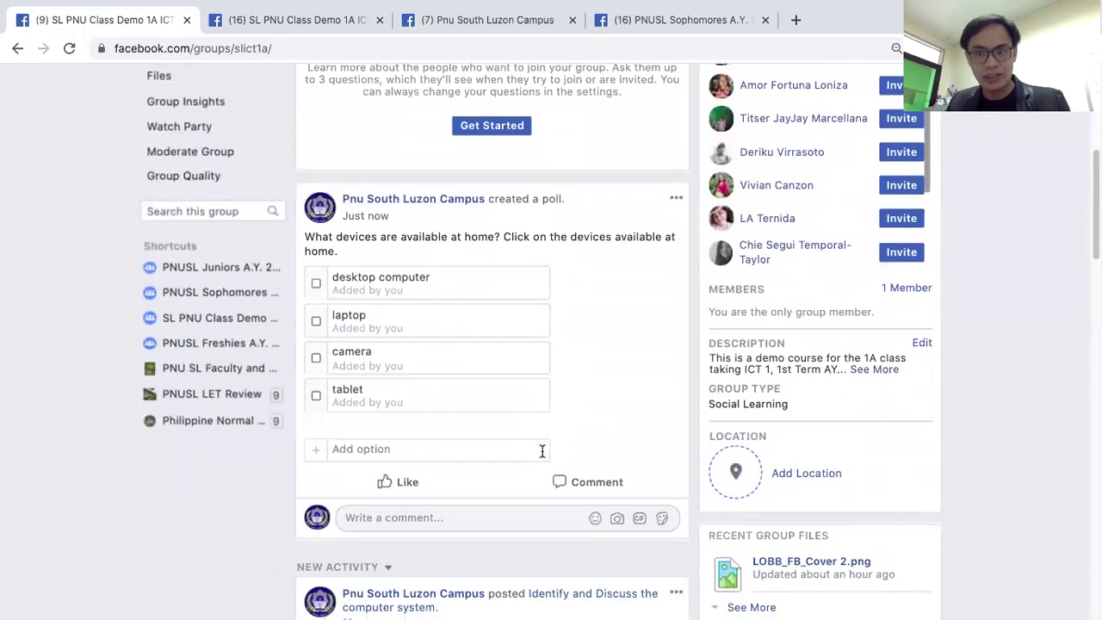
right_click(622, 404)
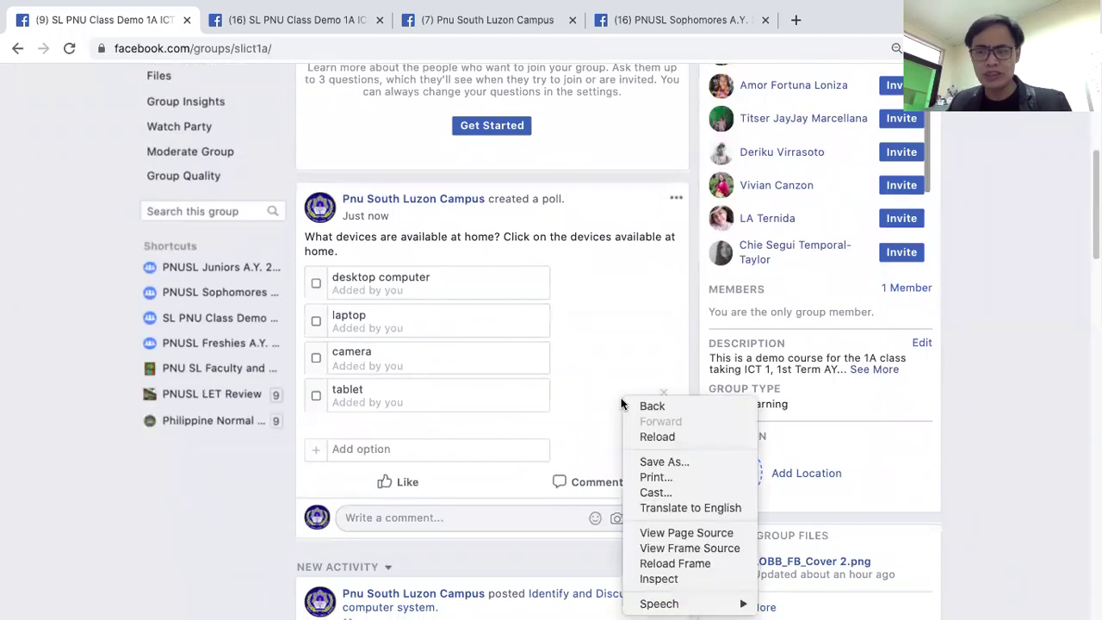
click(241, 483)
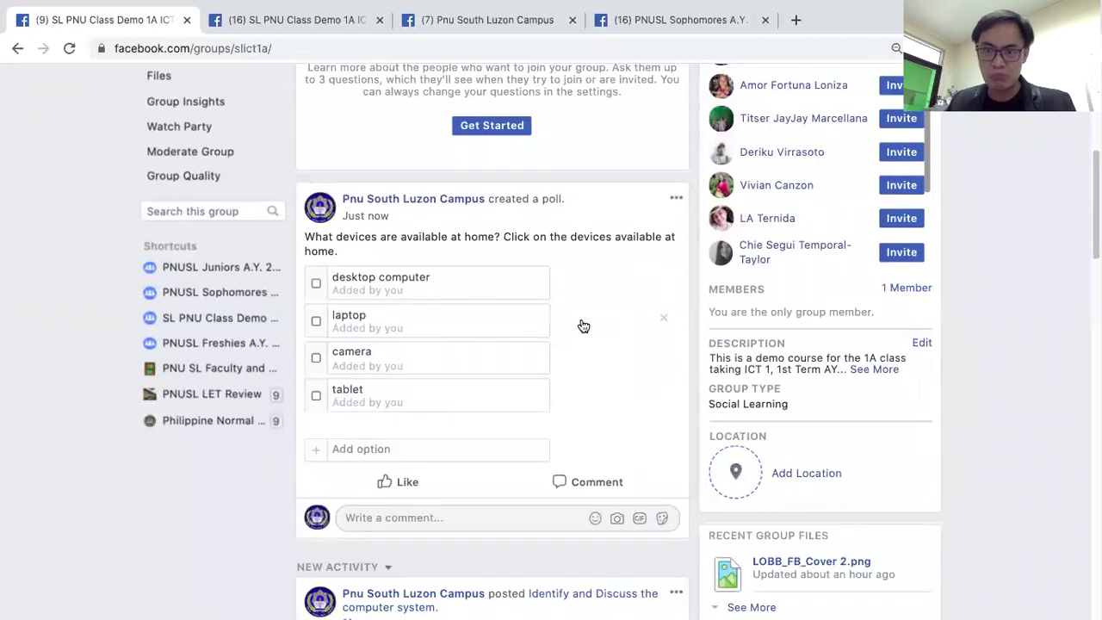
- Add the poll post to the "Managing your hardware and software" unit with the title "Device Survey"
scroll(670, 391, up, 2)
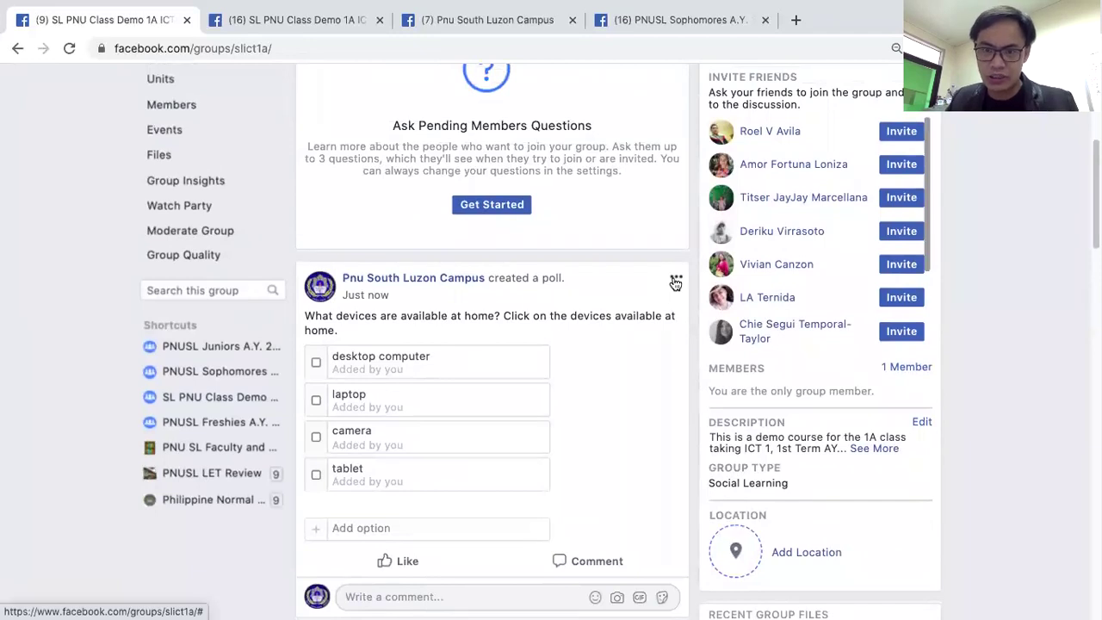
click(676, 282)
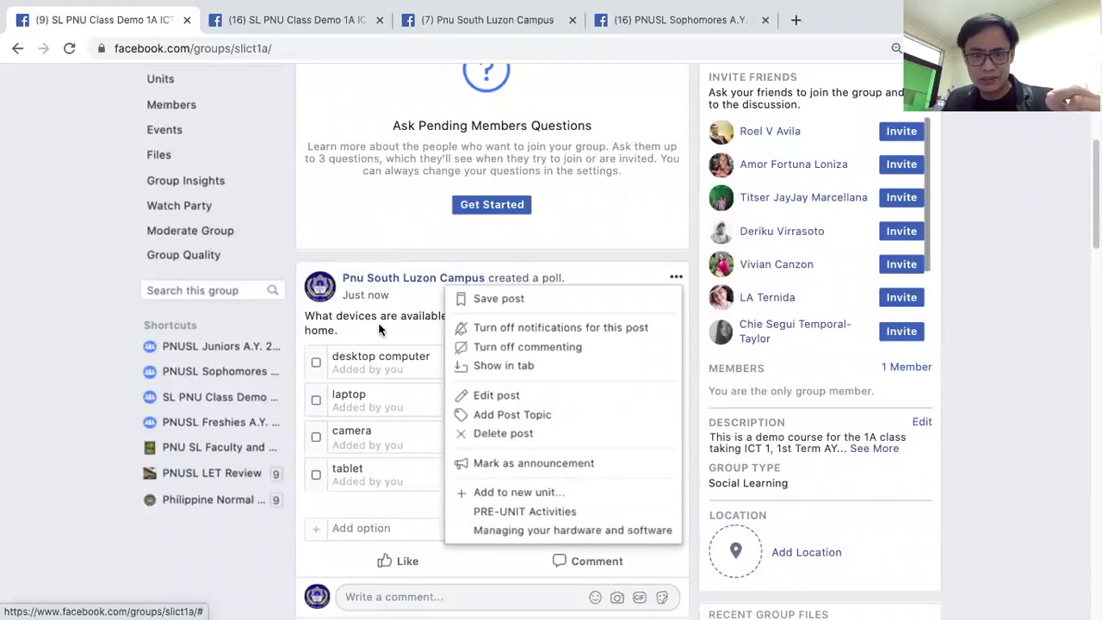
click(548, 532)
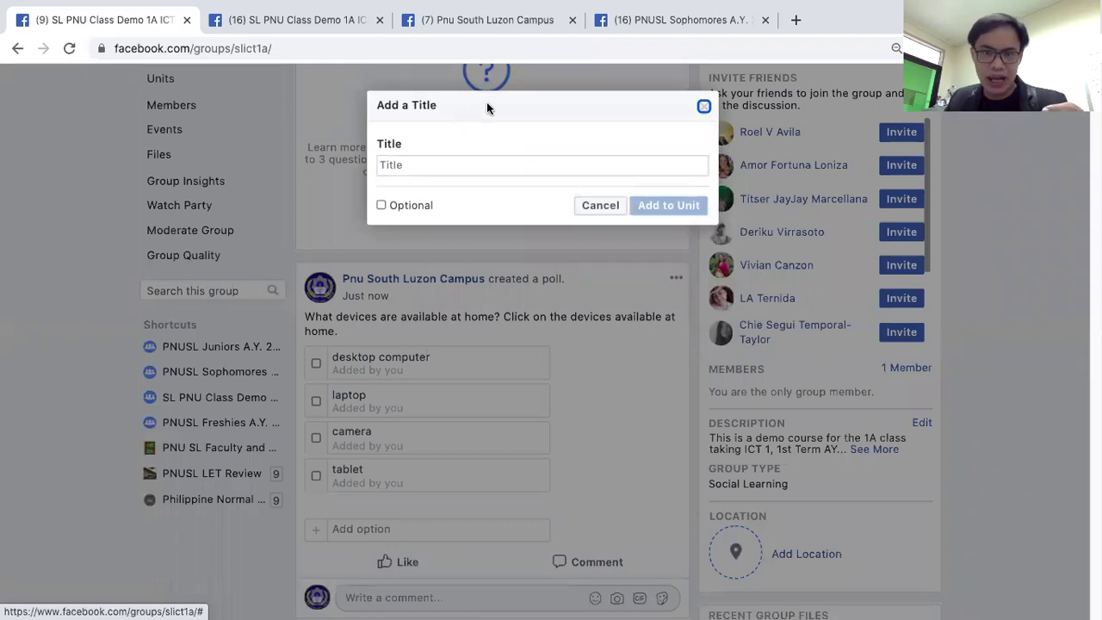
click(432, 163)
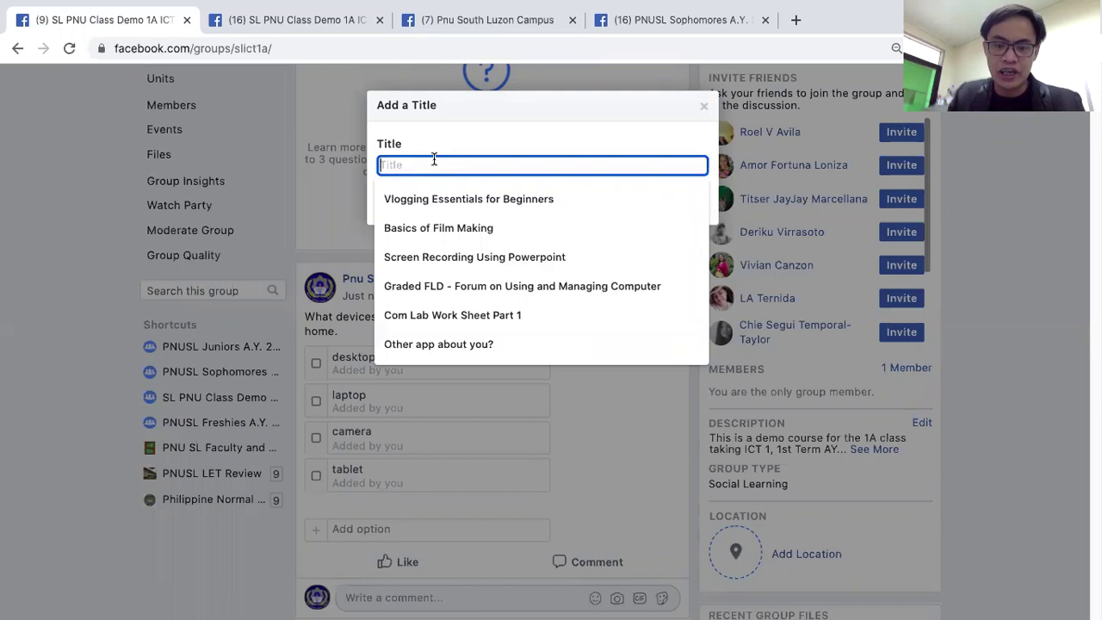
text(Device Survey)
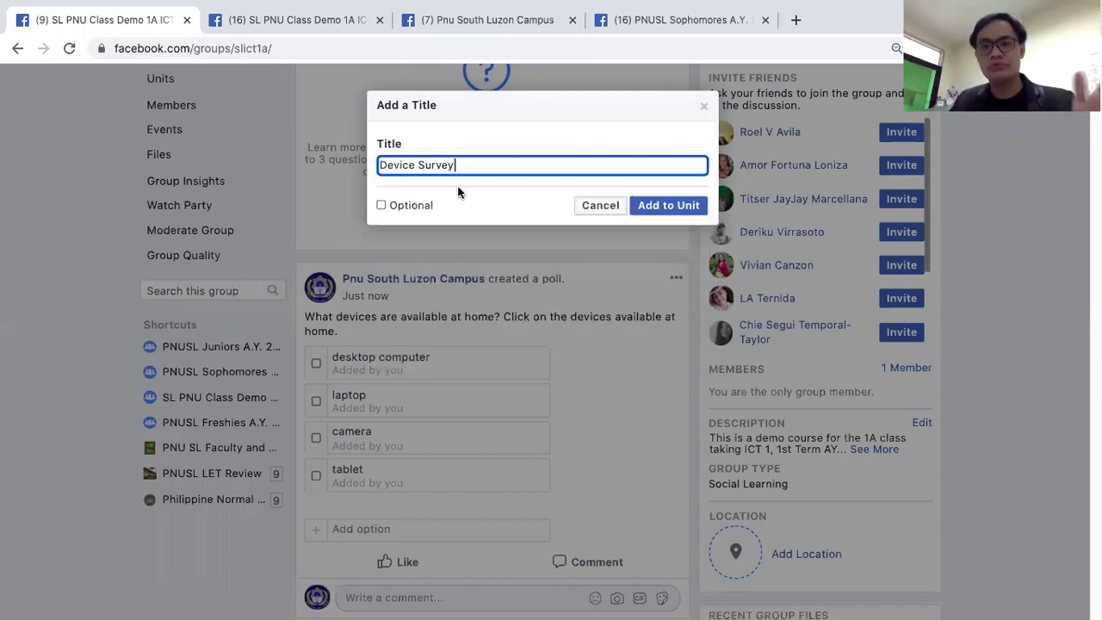
click(664, 206)
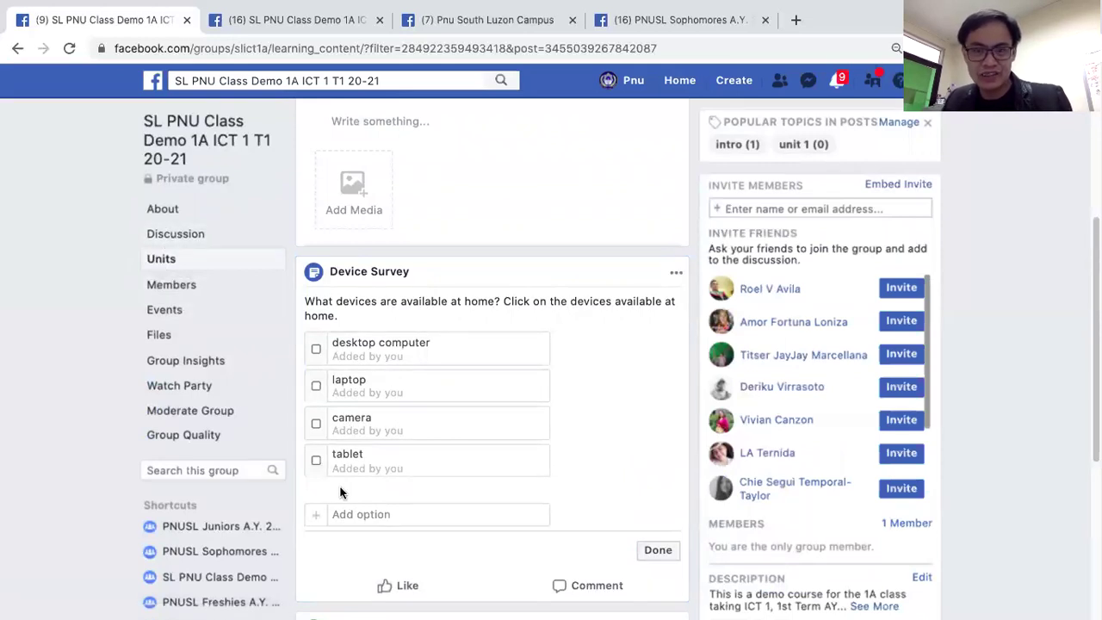
- Vote for desktop computer and laptop in the Device Survey poll inside the unit
scroll(340, 483, down, 1)
click(316, 298)
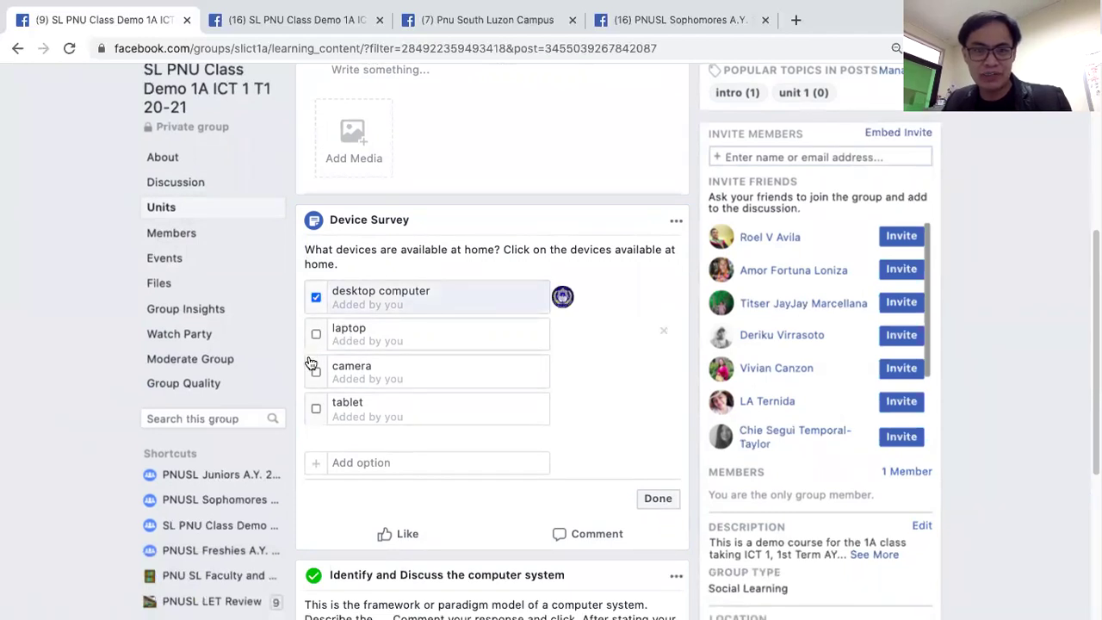
click(316, 336)
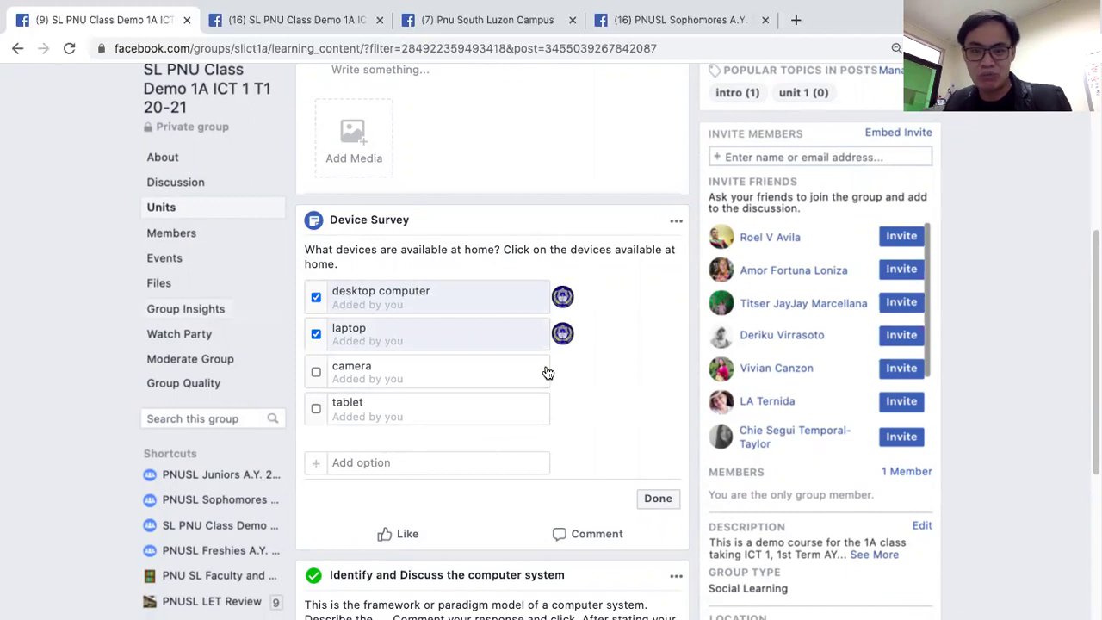
- Open the comment field under the Device Survey poll and mark the poll as done in the unit
scroll(403, 201, down, 1)
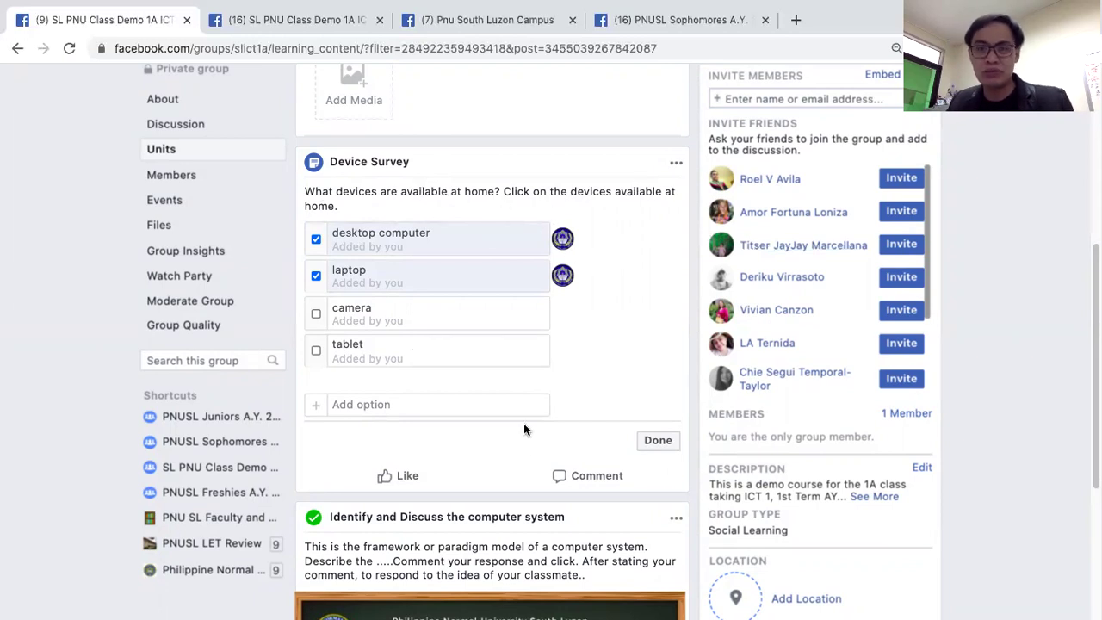
click(574, 479)
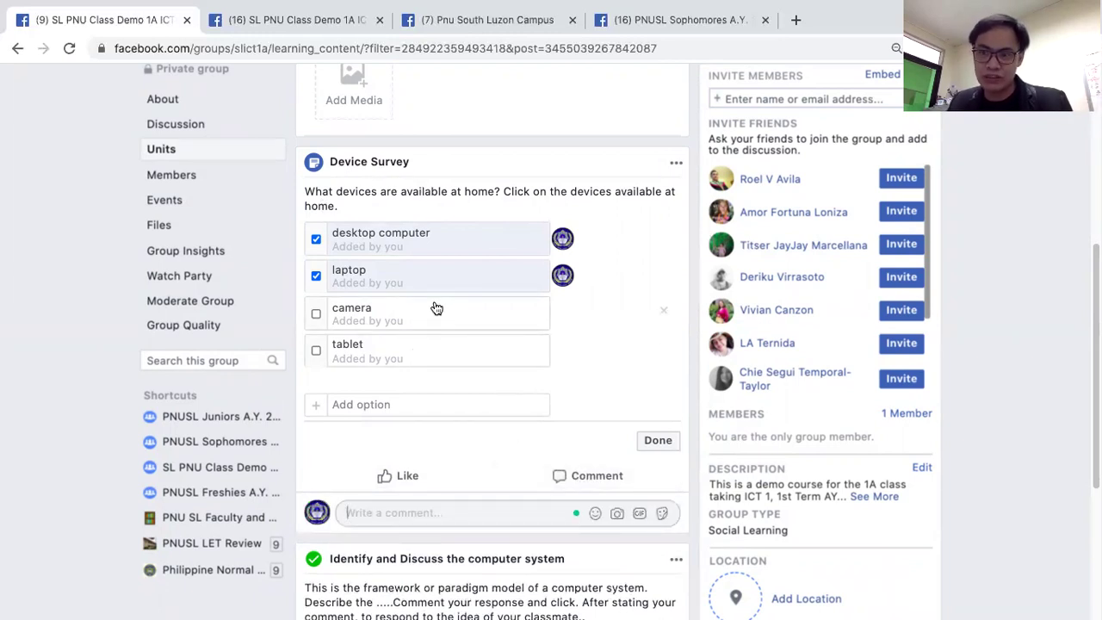
click(658, 443)
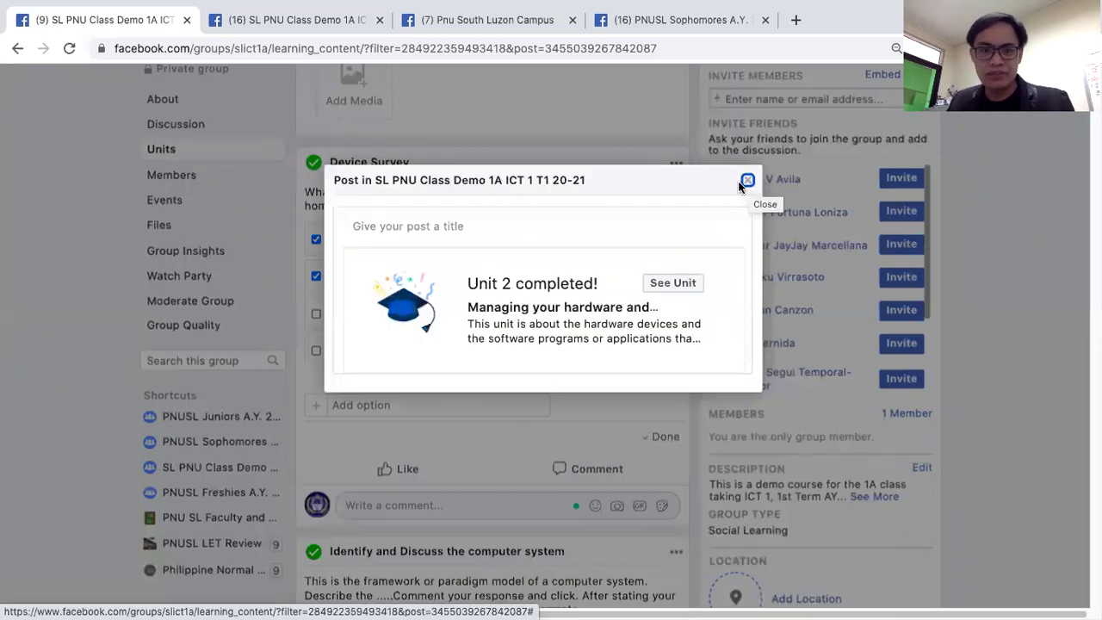
- Discard the proposed unit-completion post without sharing it and return to the Device Survey poll
click(389, 228)
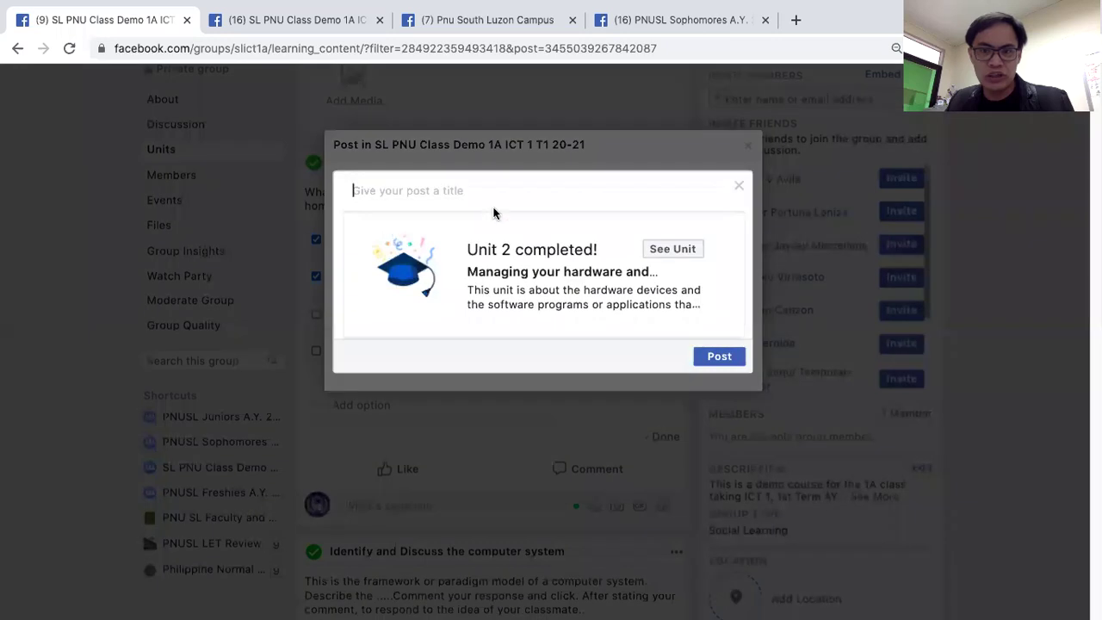
click(738, 187)
click(745, 148)
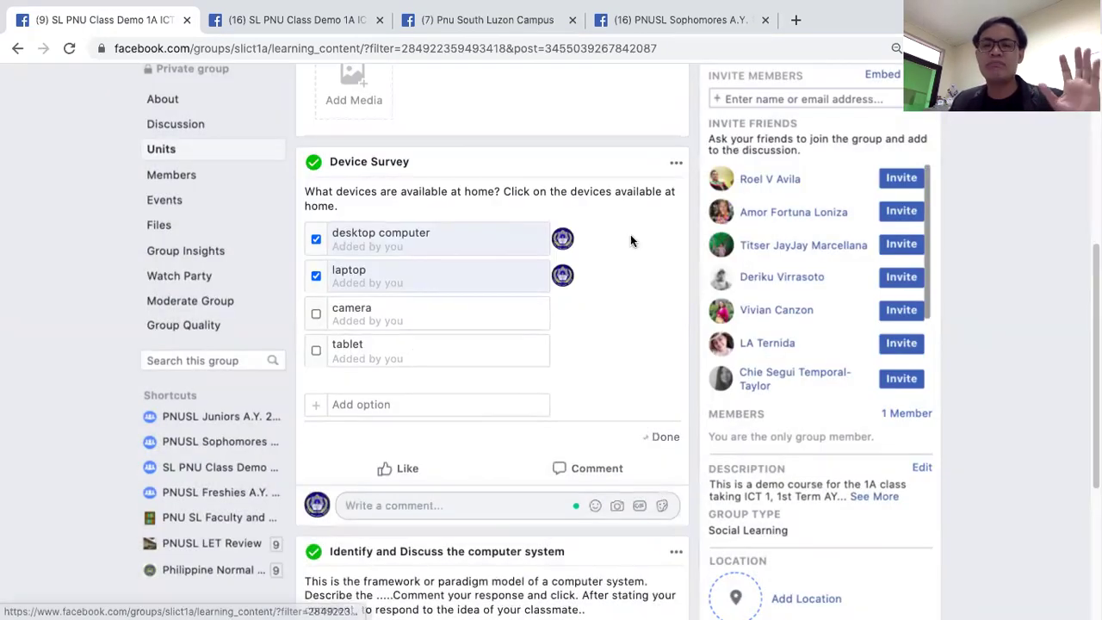
scroll(493, 299, up, 3)
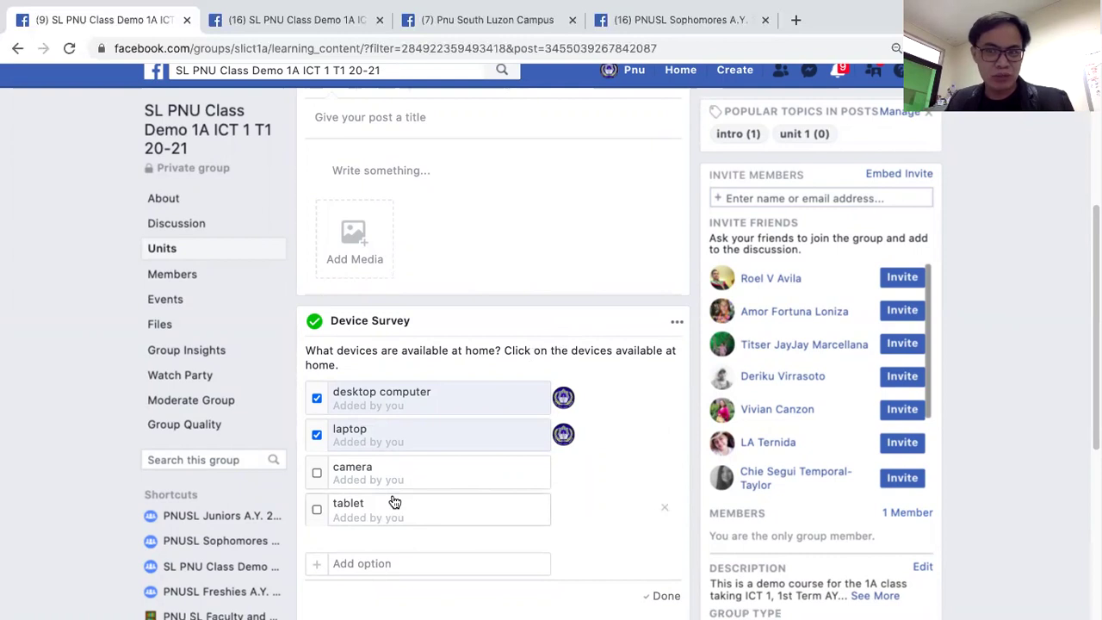
scroll(546, 551, down, 1)
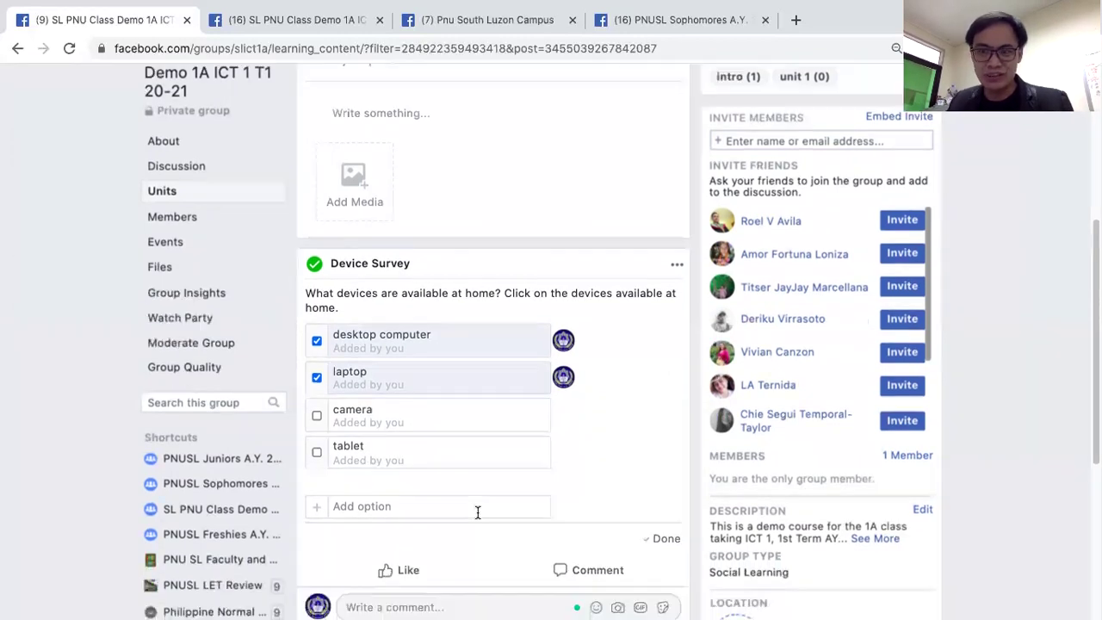